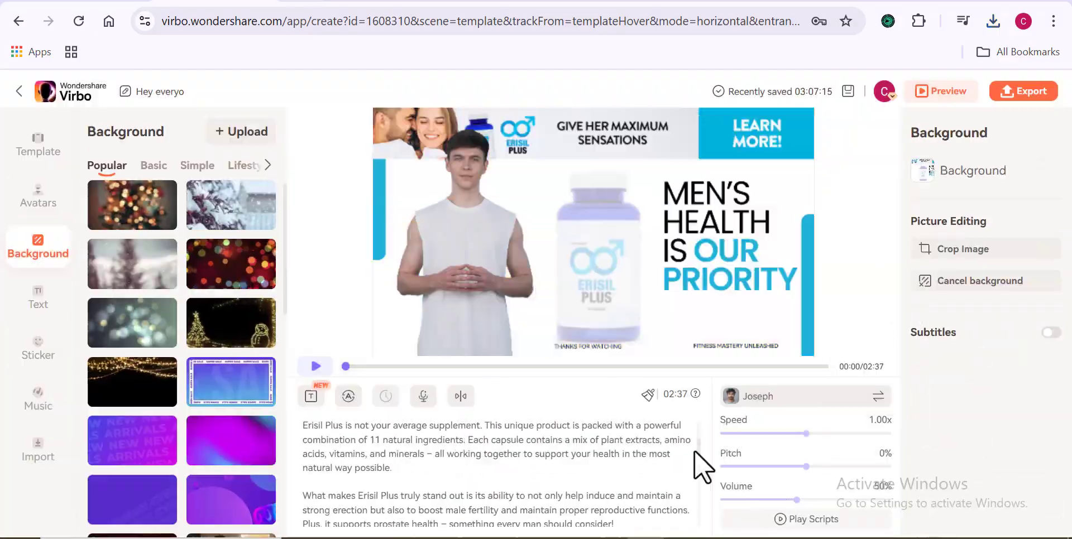
# - Play the Erisil Plus avatar video in the editor, and browse the uploaded videos on the YouTube channel
pyautogui.click(318, 383)
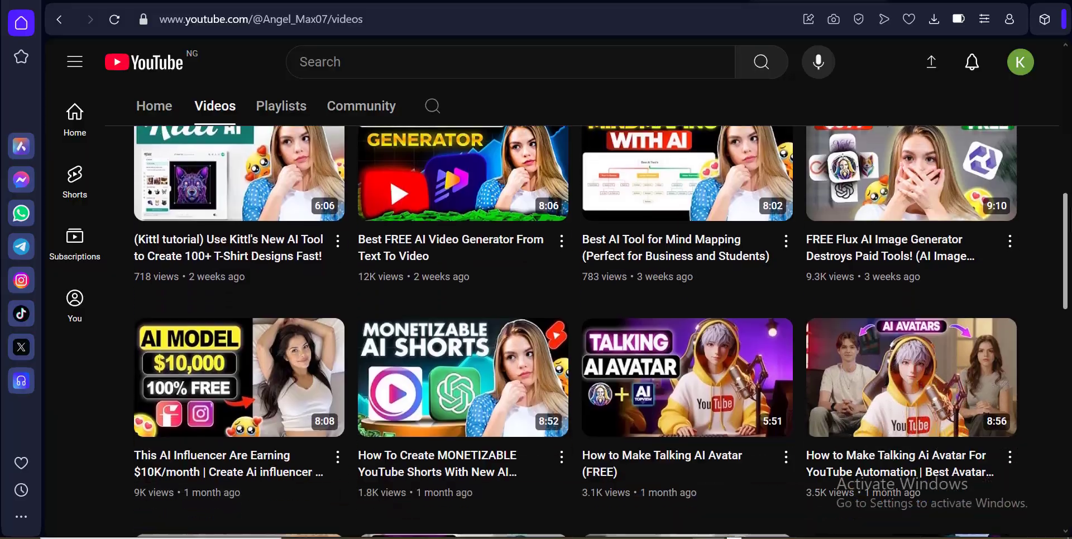
pyautogui.scroll(-12, 575, 331)
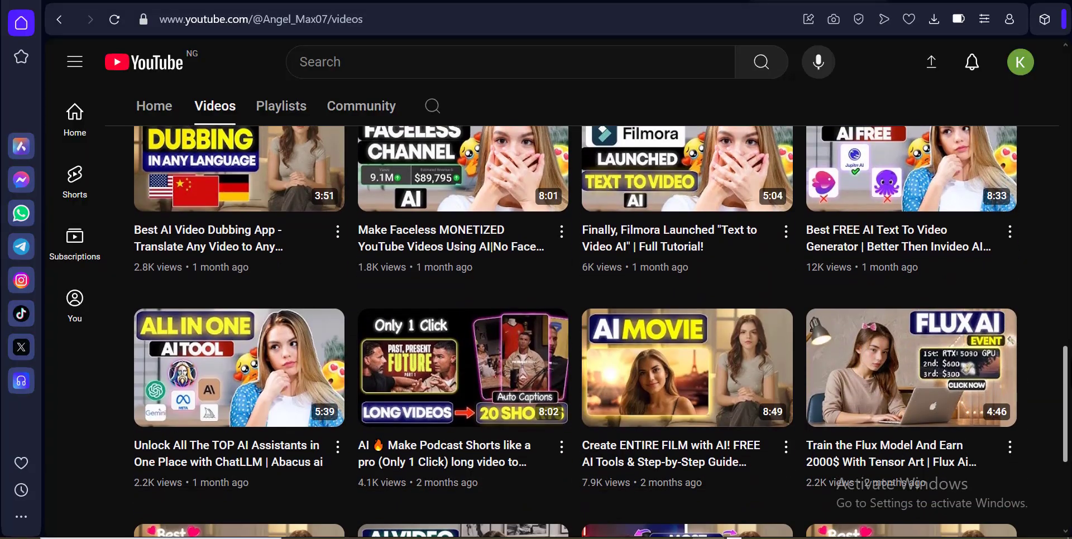
pyautogui.moveTo(1065, 405); pyautogui.dragTo(1067, 430)
pyautogui.scroll(-10, 1068, 430)
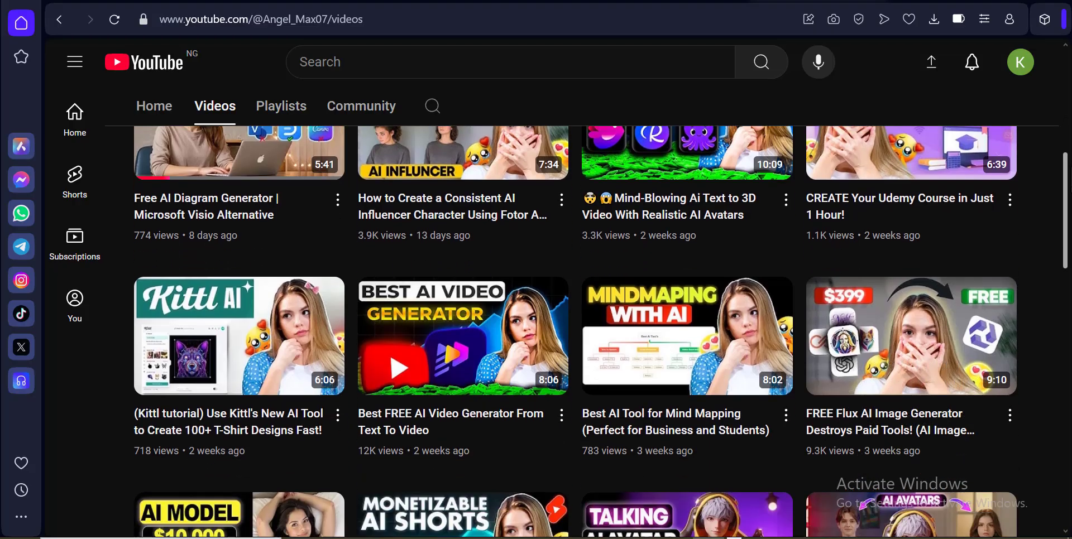
pyautogui.scroll(-4, 575, 330)
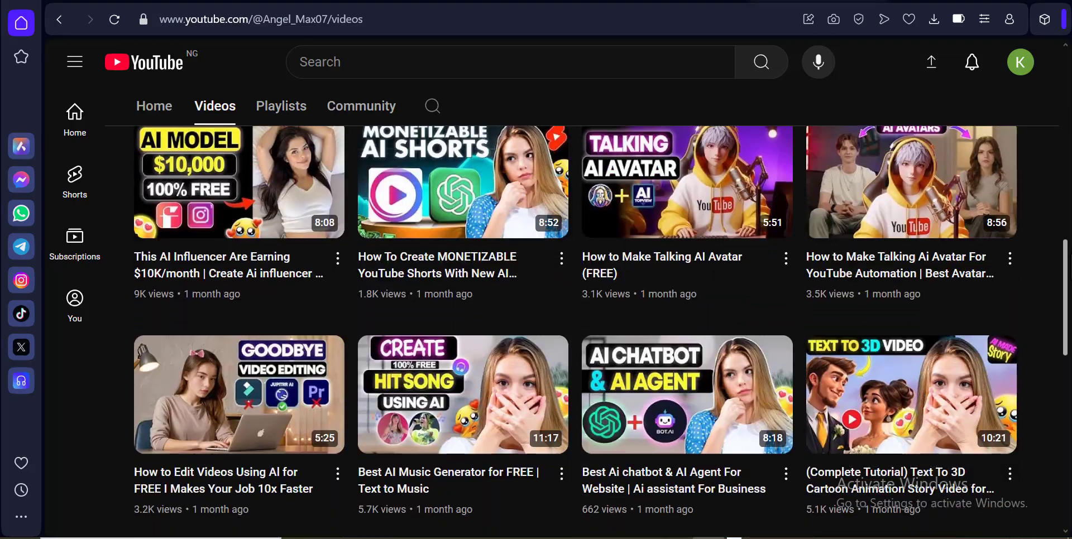
pyautogui.scroll(-14, 1067, 439)
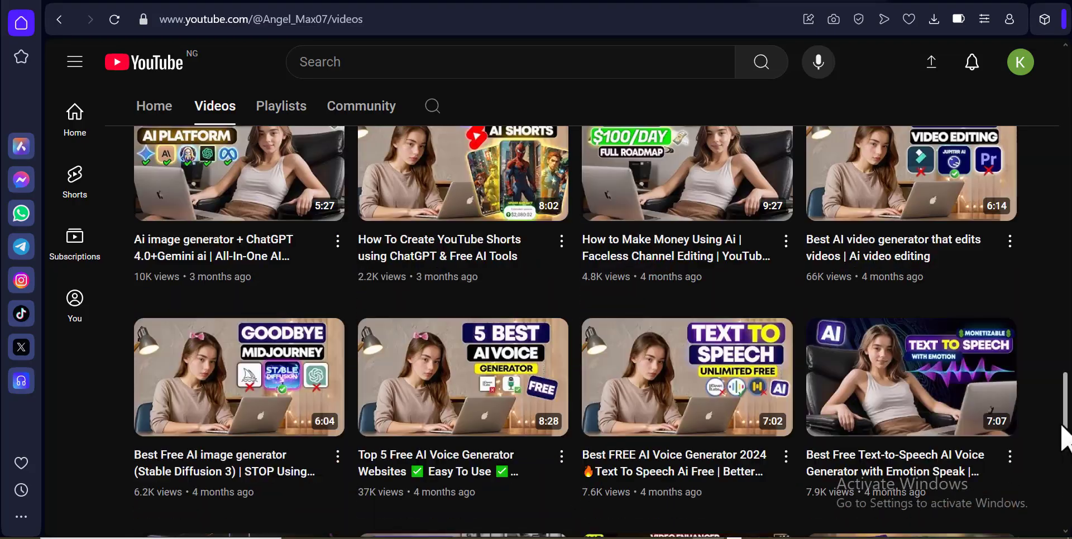
pyautogui.scroll(-7, 1066, 439)
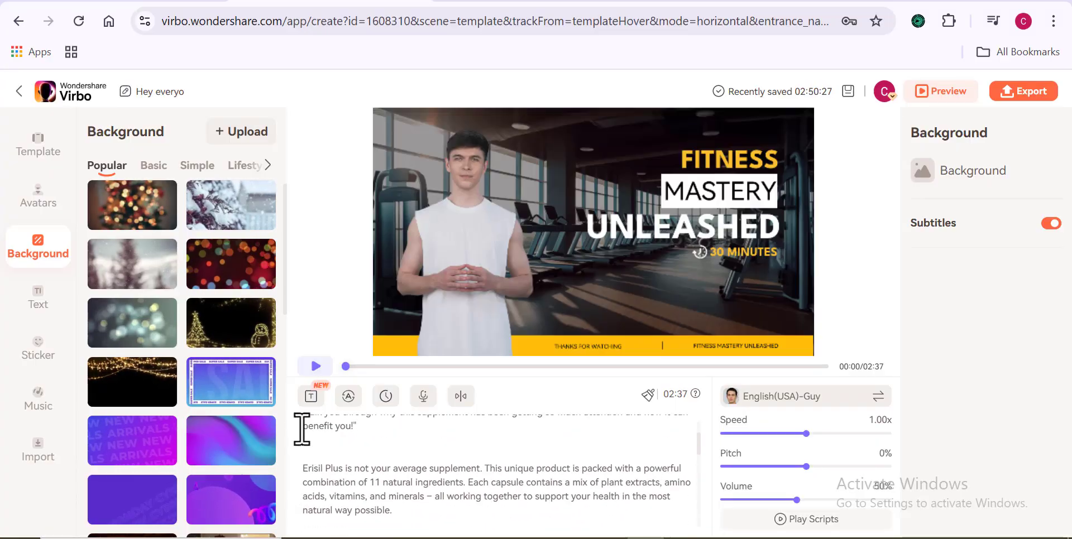
# - In the Virbo video editor, replace the script's English(USA)-Guy voice with another one from the voice library
pyautogui.scroll(-5, 301, 429)
pyautogui.click(782, 396)
pyautogui.click(334, 162)
pyautogui.click(767, 295)
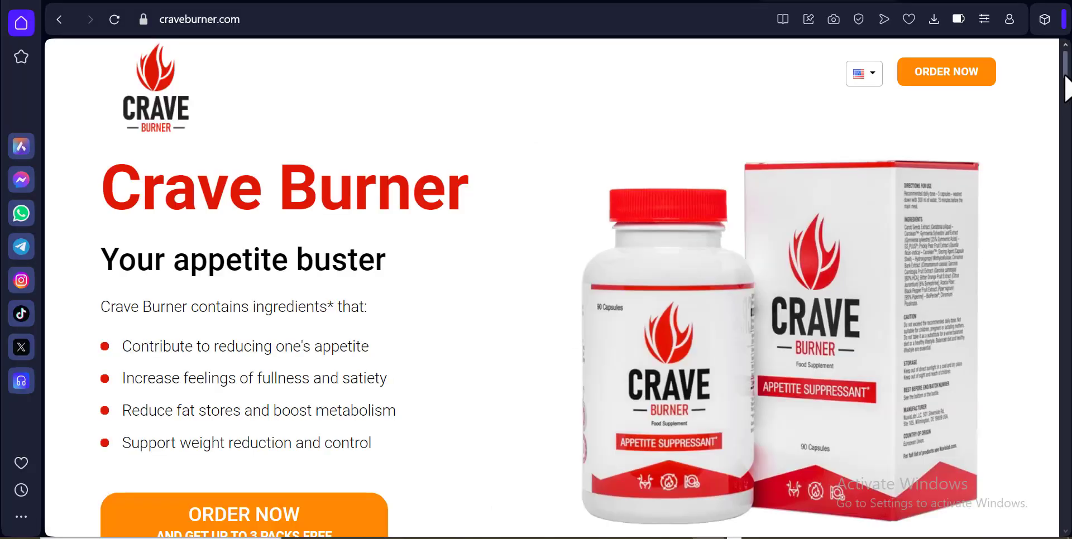
# - Look over the Crave Burner product page and the commission balances on the Nutriprofits payouts page
pyautogui.scroll(-2, 1067, 81)
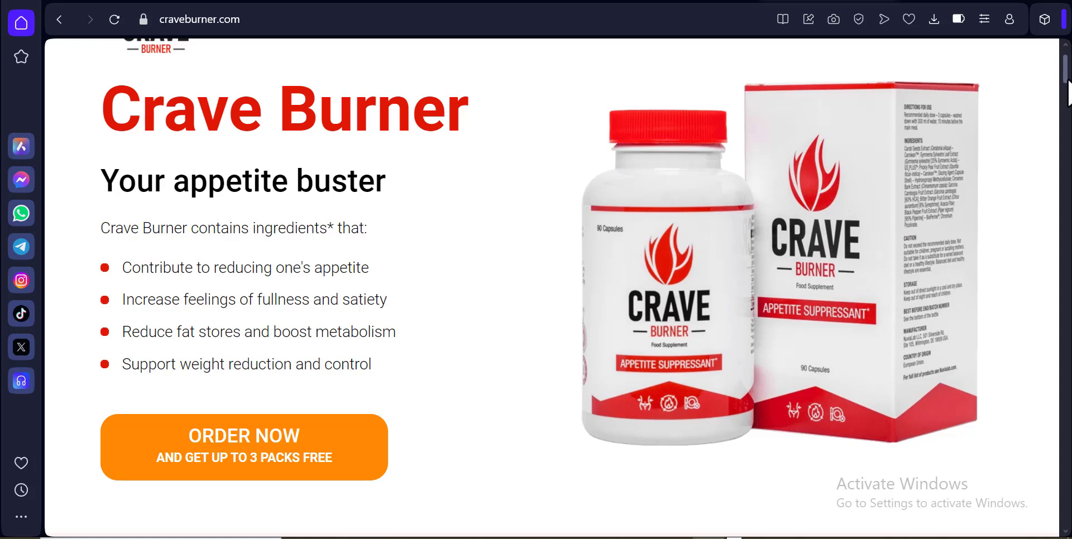
pyautogui.scroll(-1, 1067, 89)
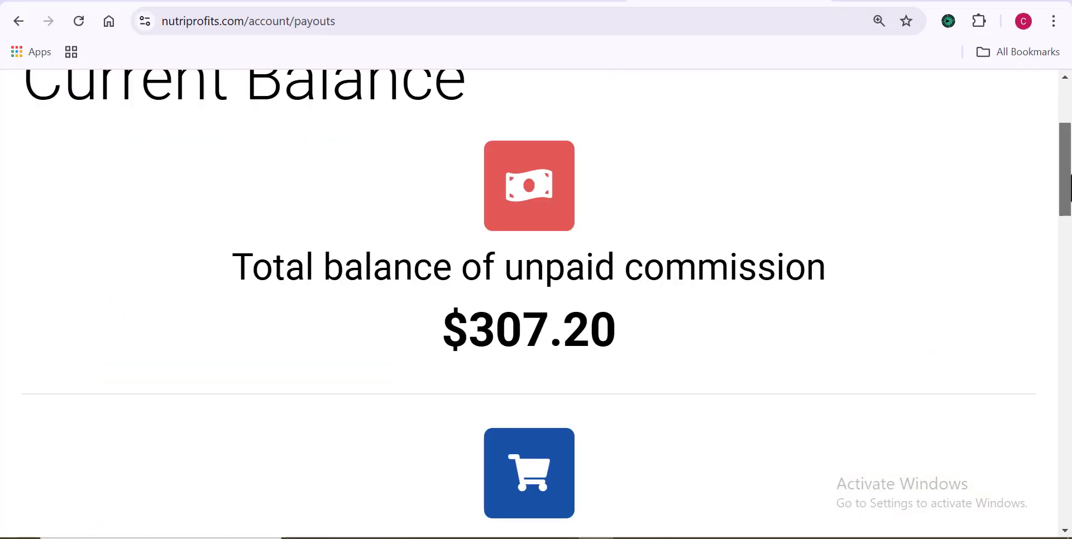
pyautogui.scroll(-2, 1068, 215)
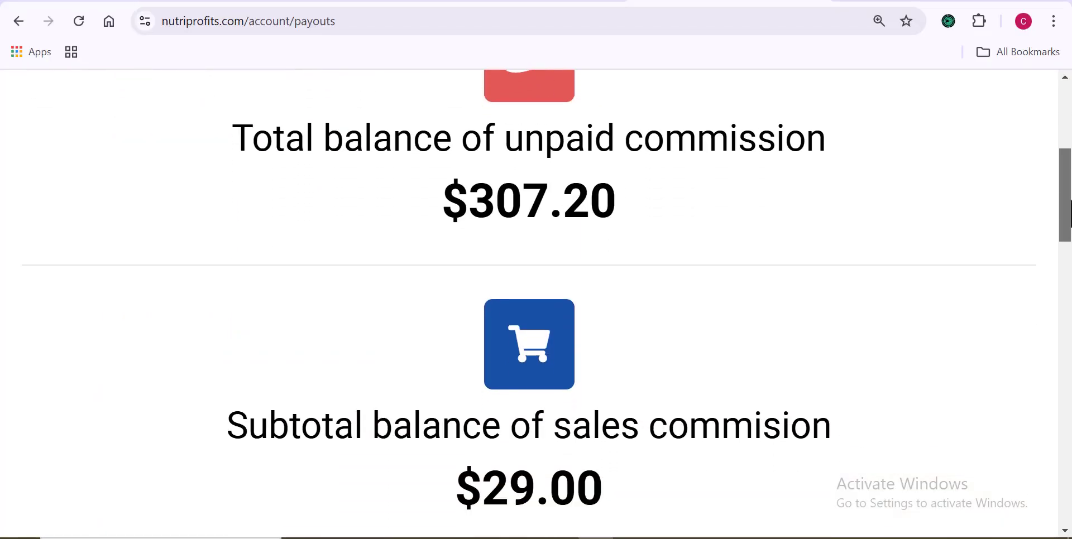
pyautogui.moveTo(1069, 215); pyautogui.dragTo(1069, 179)
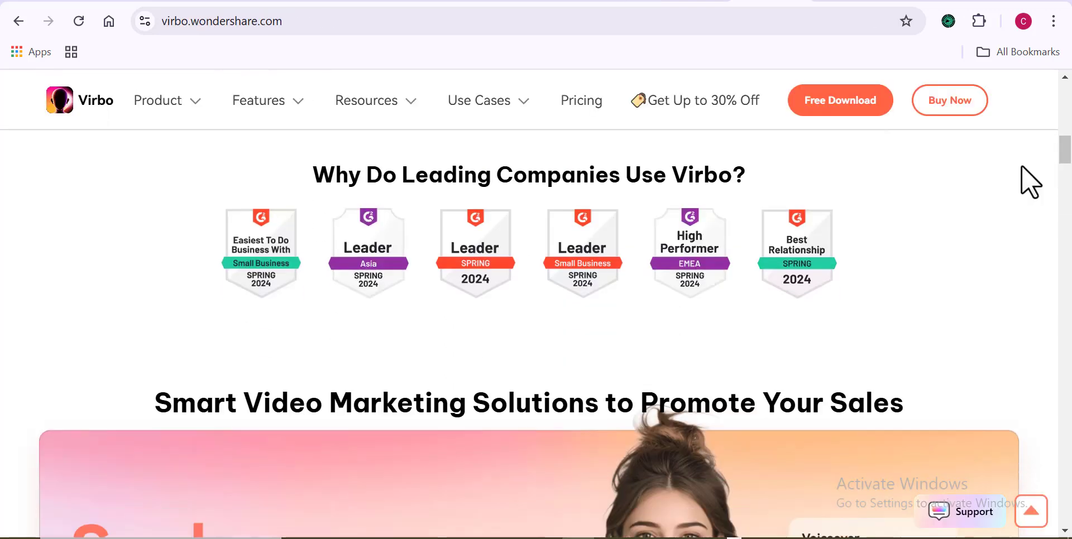
# - Examine the awards and video marketing sections on the Virbo homepage
pyautogui.scroll(-2, 1021, 165)
pyautogui.scroll(-1, 1021, 165)
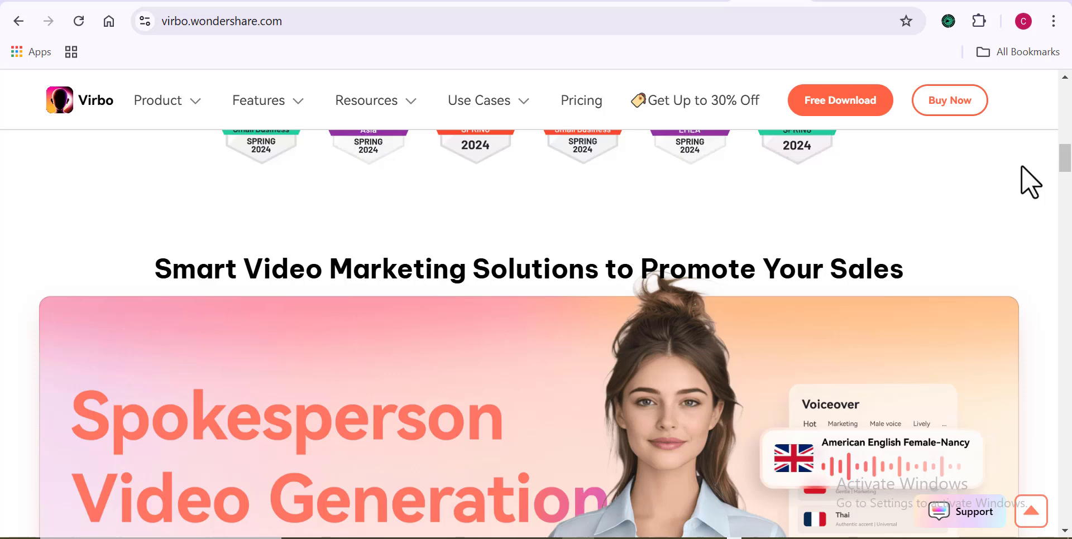
pyautogui.scroll(-3, 1021, 165)
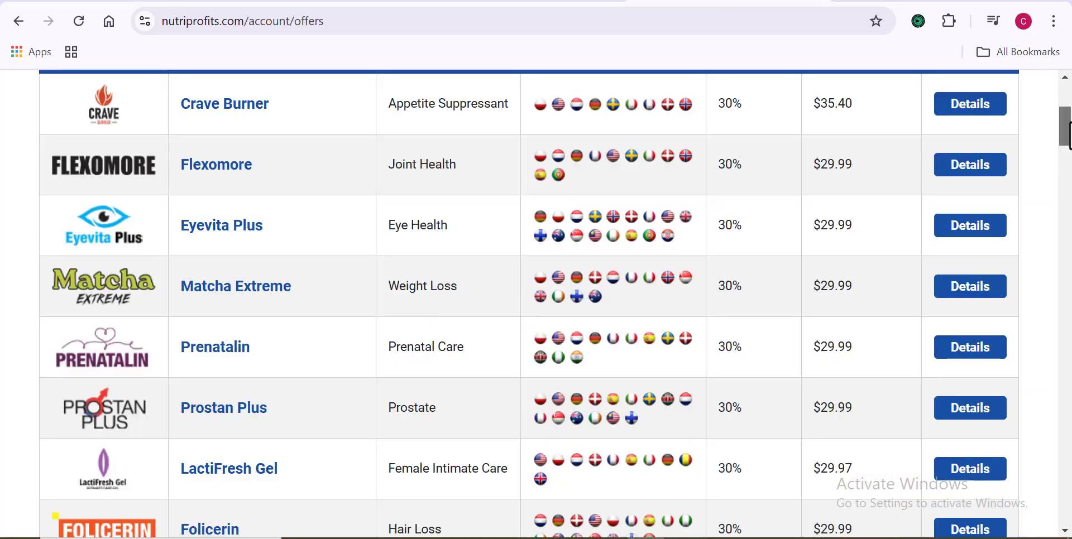
# - Browse the Nutriprofits offers and open the details of Erisil Plus in the Male Enhancement category
pyautogui.scroll(-2, 1070, 134)
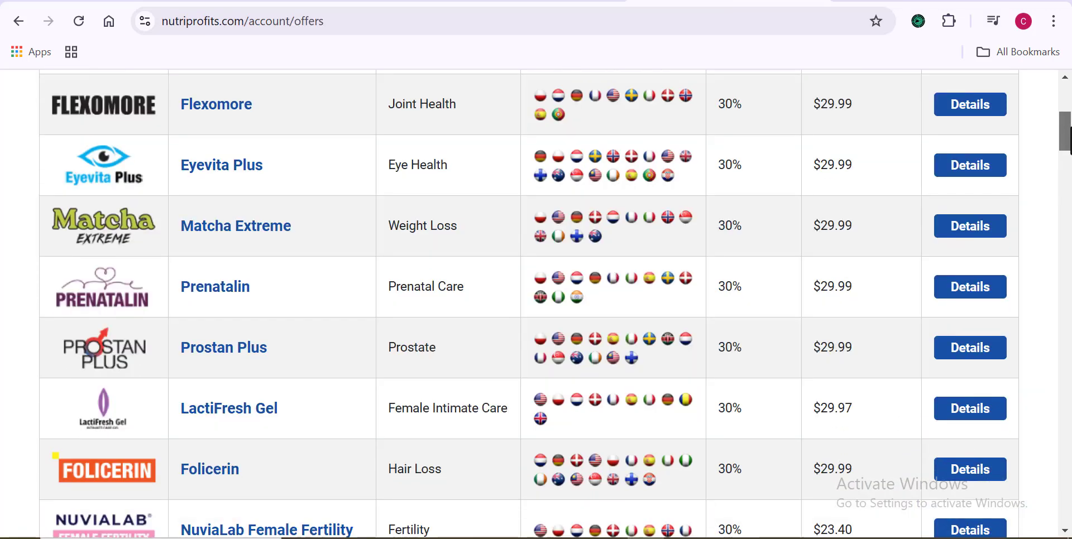
pyautogui.moveTo(1069, 140); pyautogui.dragTo(1068, 203)
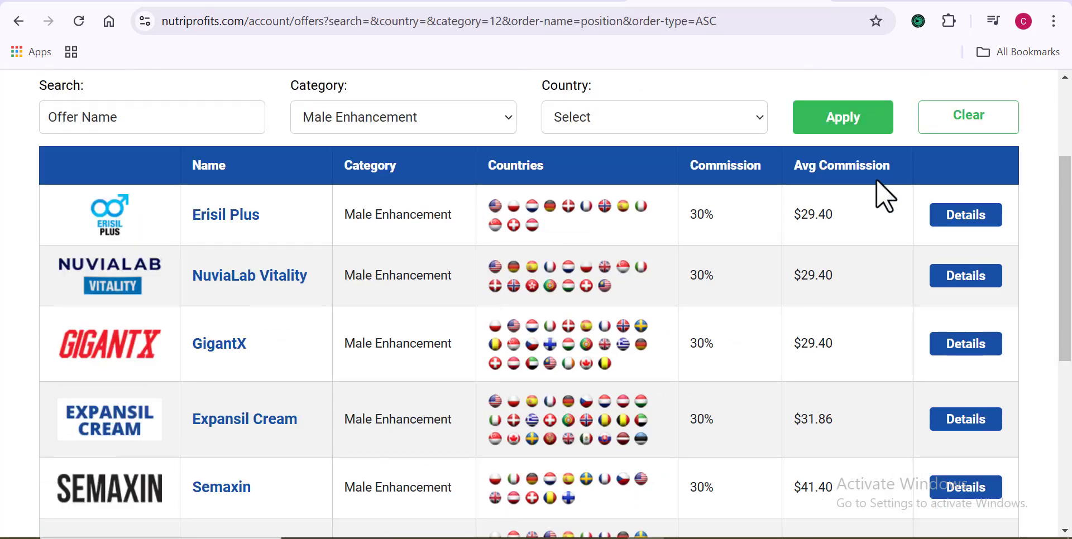
pyautogui.click(971, 229)
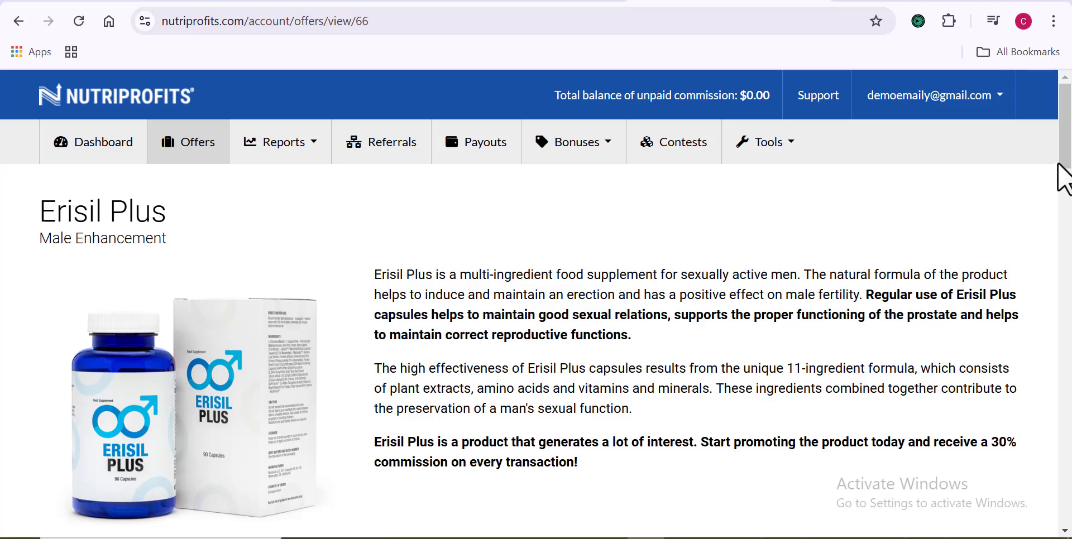
# - Copy the full three-paragraph Erisil Plus product description from its offer page
pyautogui.moveTo(1070, 158); pyautogui.dragTo(1069, 186)
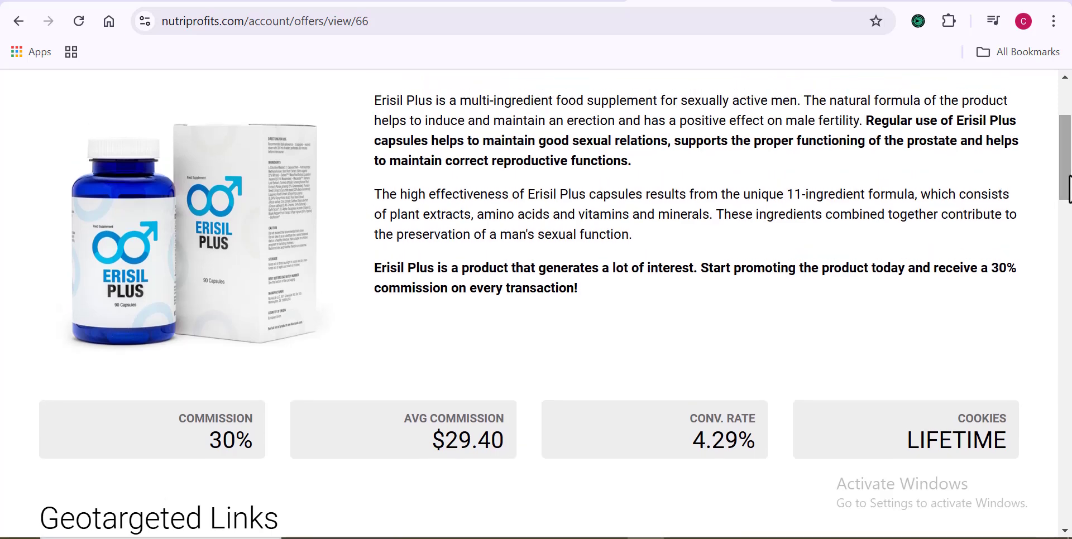
pyautogui.moveTo(1069, 186); pyautogui.dragTo(1069, 177)
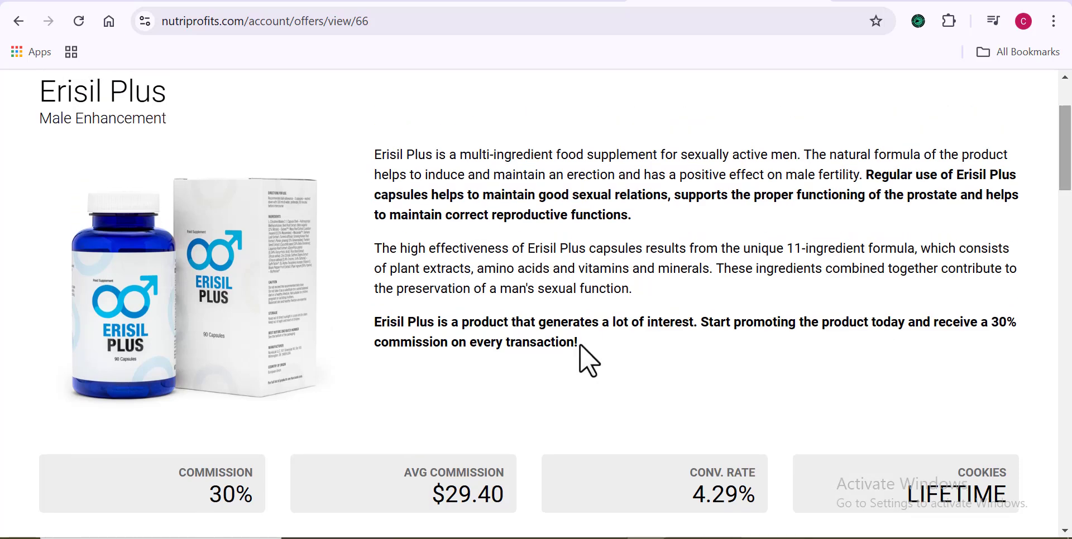
pyautogui.moveTo(579, 344); pyautogui.dragTo(364, 150)
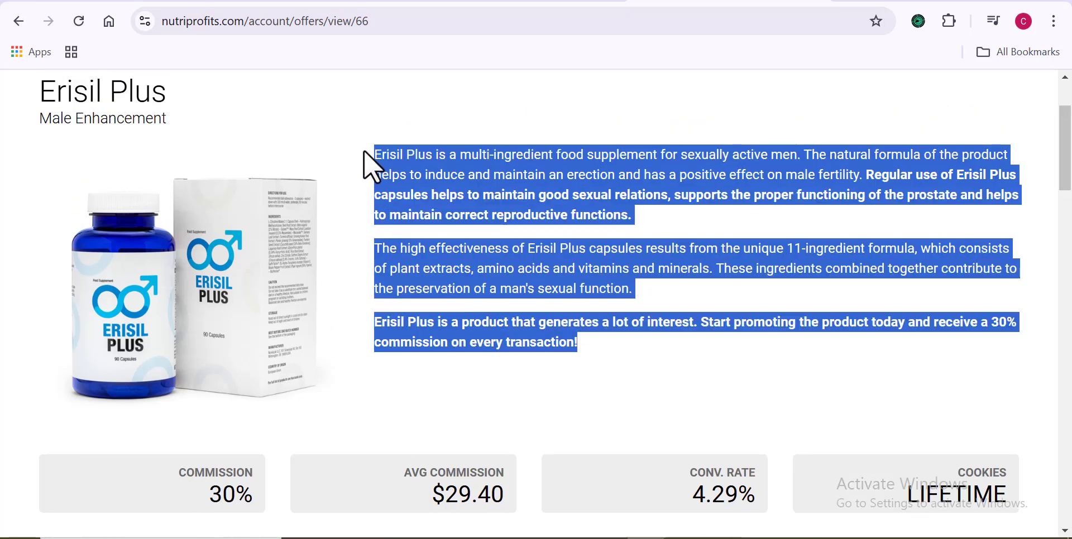
pyautogui.rightClick(420, 179)
pyautogui.click(461, 203)
# - Switch to ChatGPT and request a 2-minute YouTube video script based on the pasted affiliate product description
pyautogui.hotkey('ctrl', 'Tab')
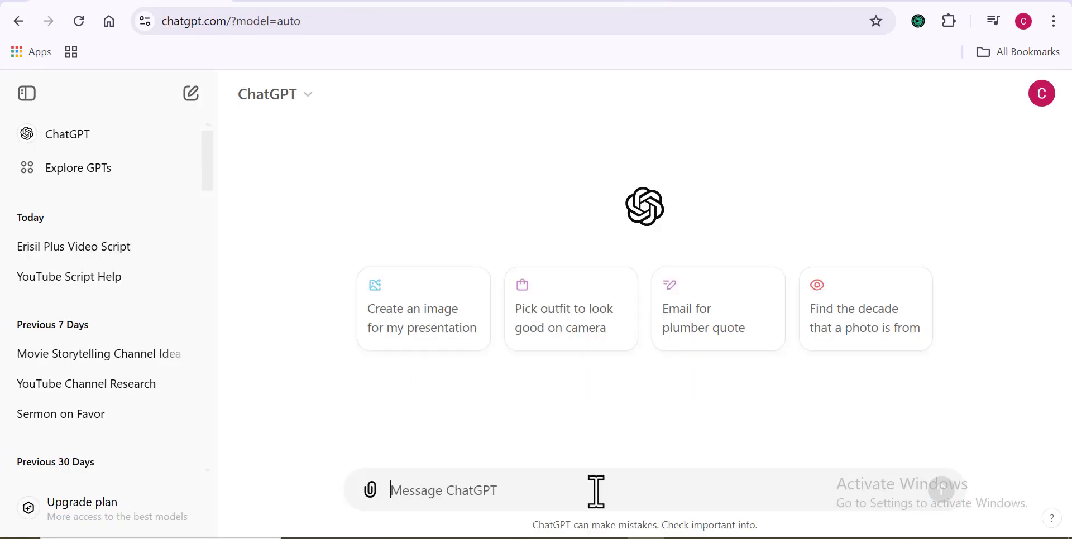
pyautogui.click(596, 492)
pyautogui.write('provide me with 2 mins youtu')
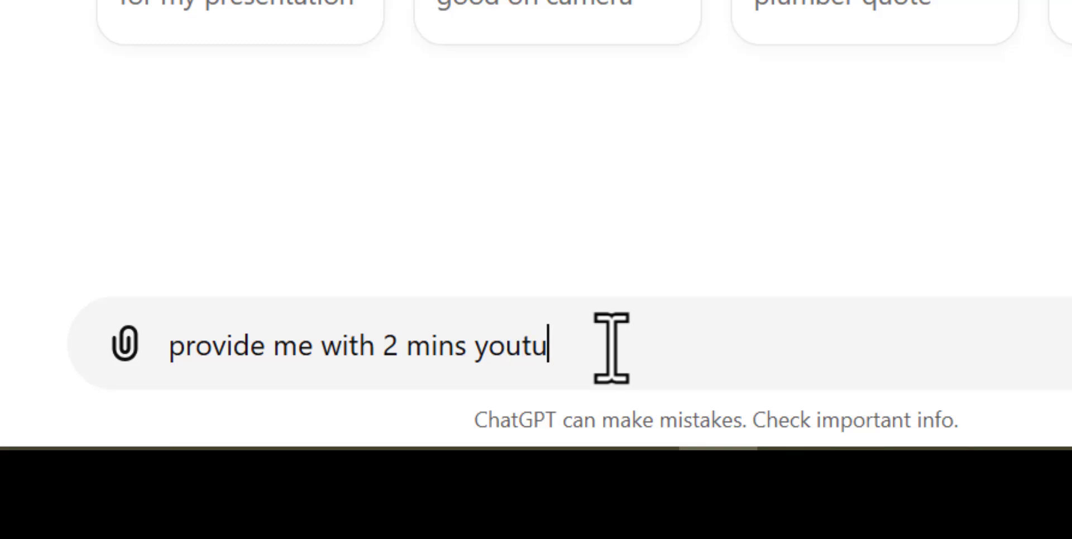
pyautogui.write('be video script from')
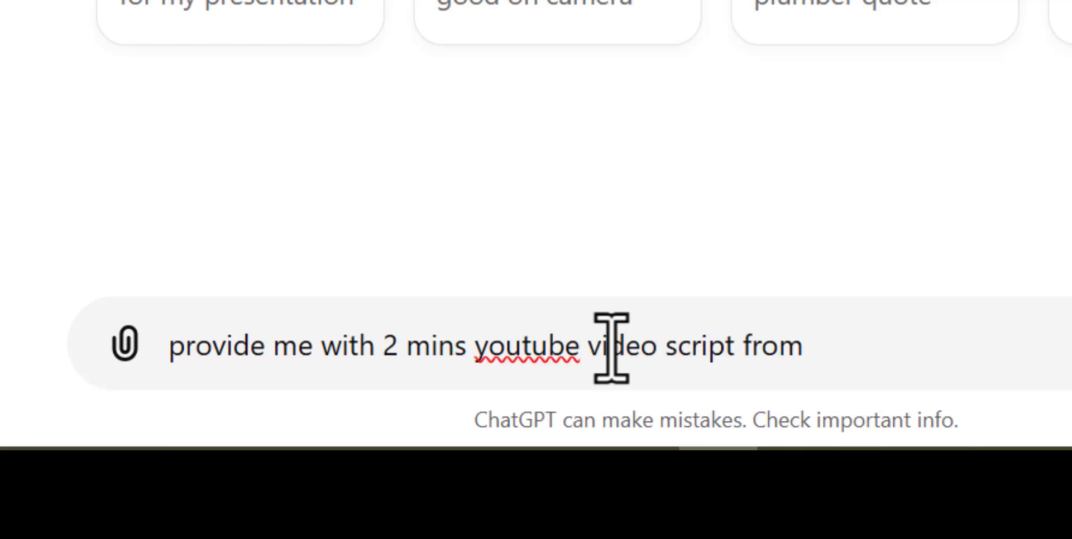
pyautogui.write(' my ')
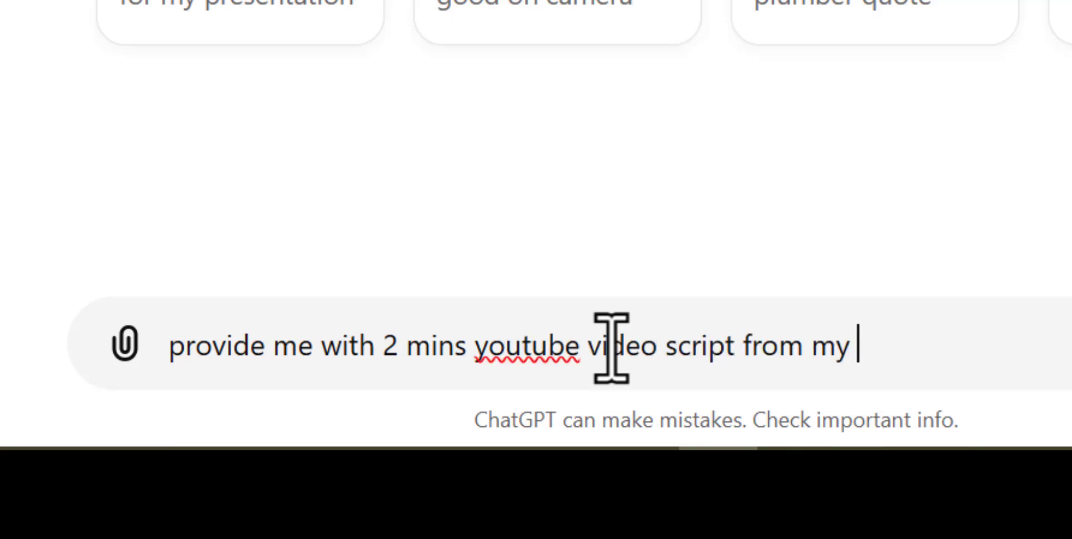
pyautogui.write('affiliate product')
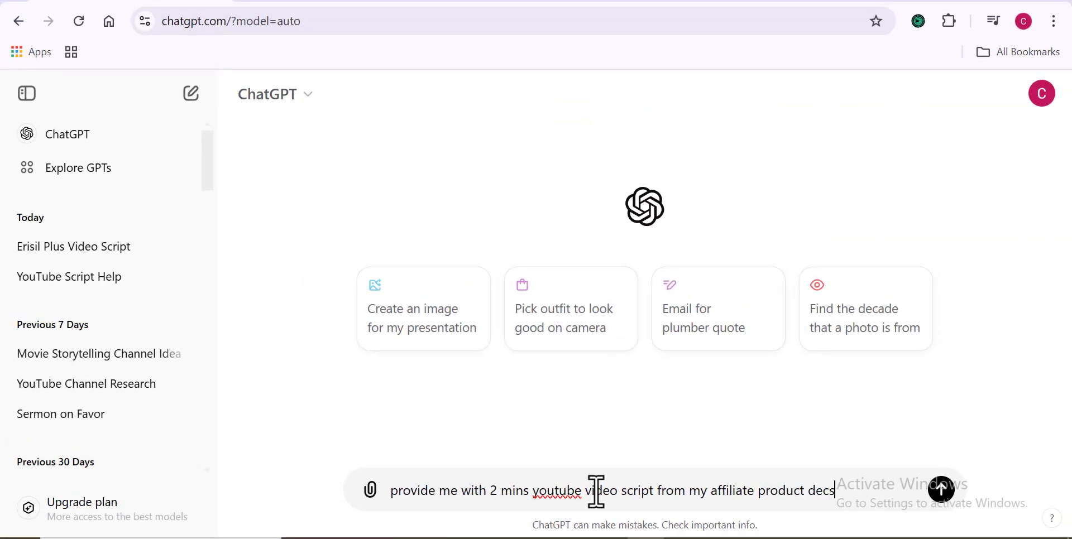
pyautogui.write(' description "')
pyautogui.hotkey('ctrl', 'v')
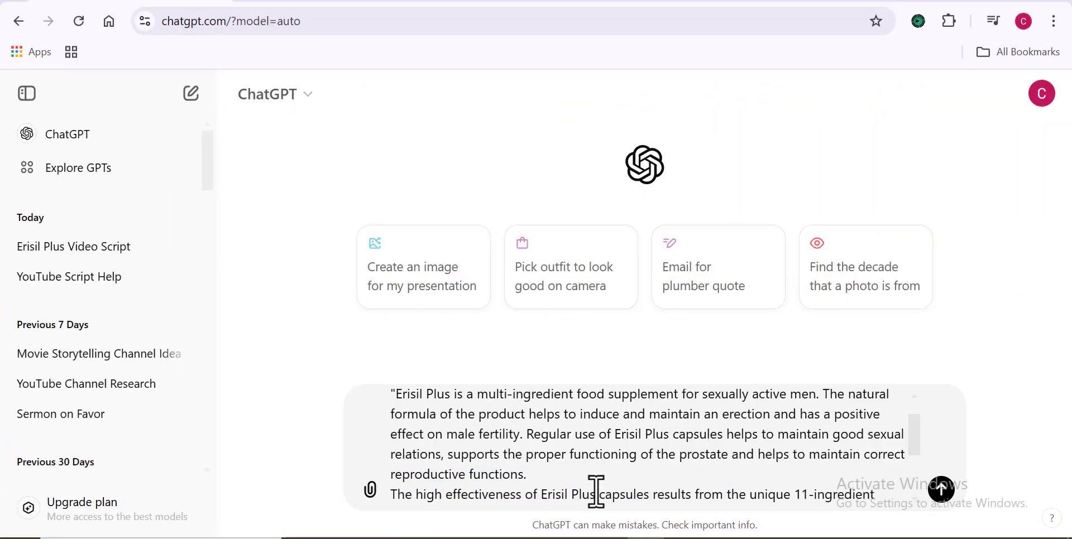
pyautogui.press('Return')
# - Review the generated script and select the presenter's closing lines in the Erisil Plus Video Script chat
pyautogui.moveTo(1067, 144); pyautogui.dragTo(1070, 407)
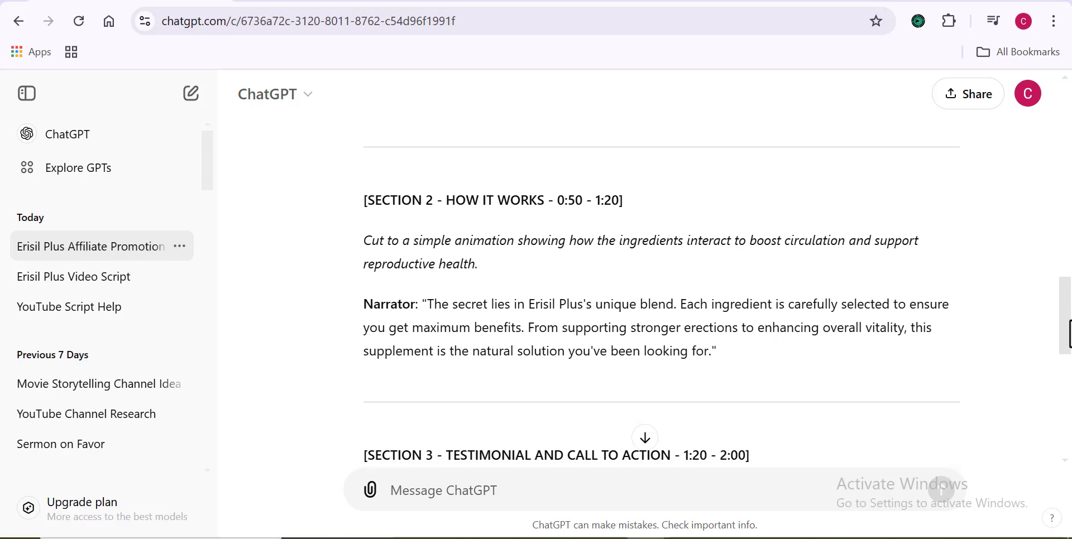
pyautogui.moveTo(1069, 322); pyautogui.dragTo(1069, 337)
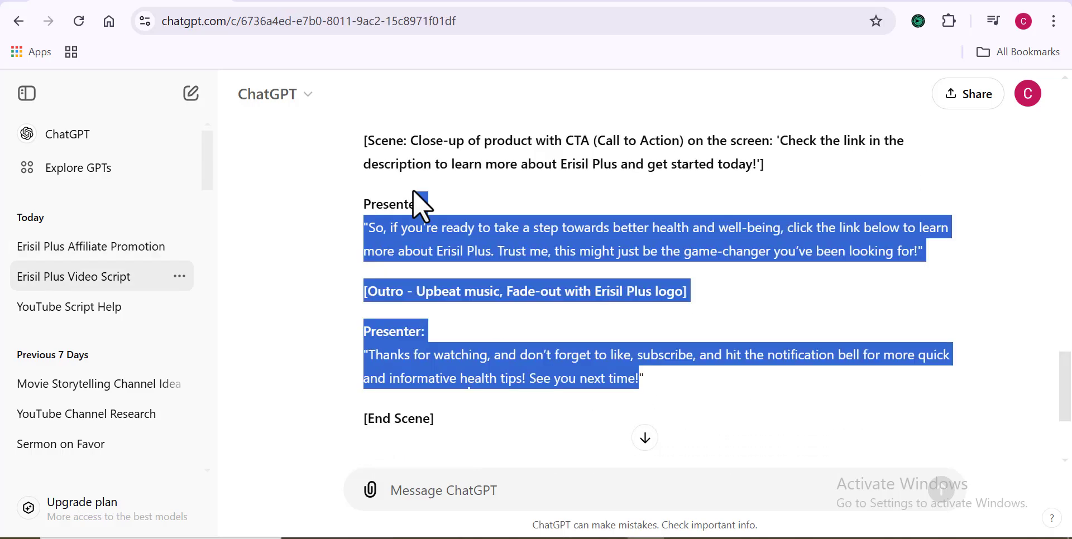
pyautogui.moveTo(413, 191); pyautogui.dragTo(372, 392)
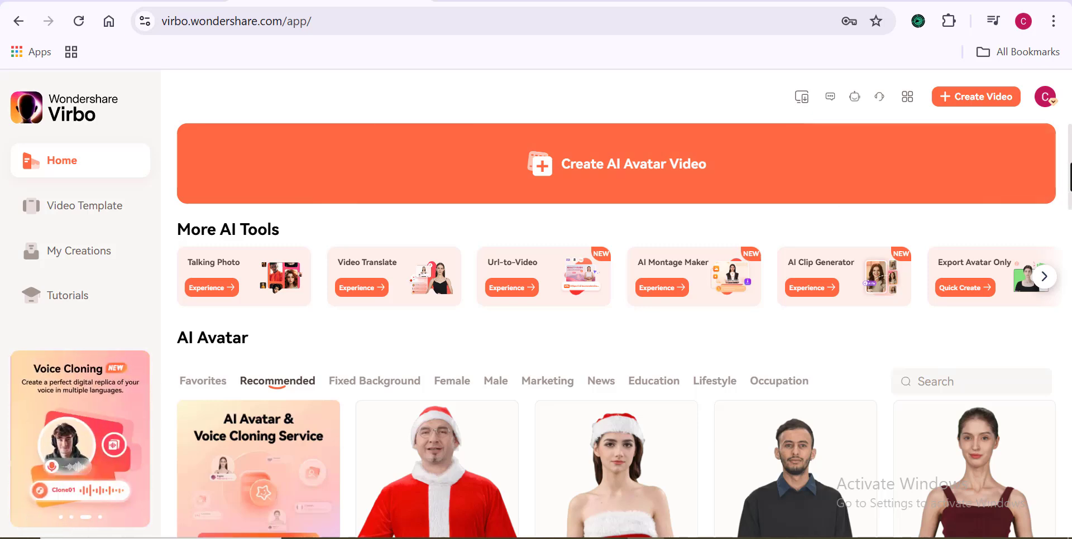
# - Browse the recommended AI avatars on the Virbo home page
pyautogui.scroll(-3, 1069, 201)
pyautogui.scroll(-7, 614, 330)
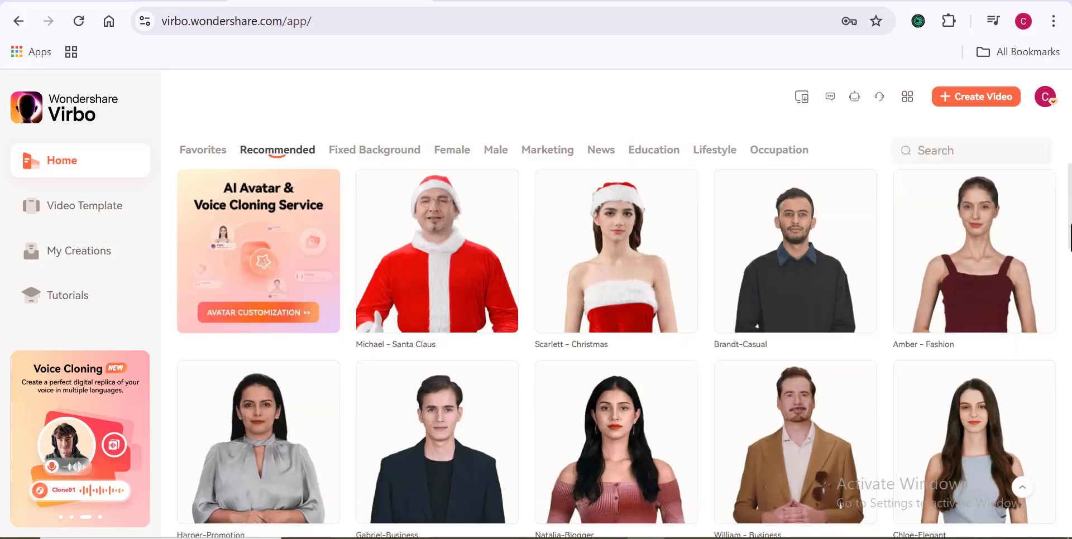
pyautogui.scroll(-6, 614, 330)
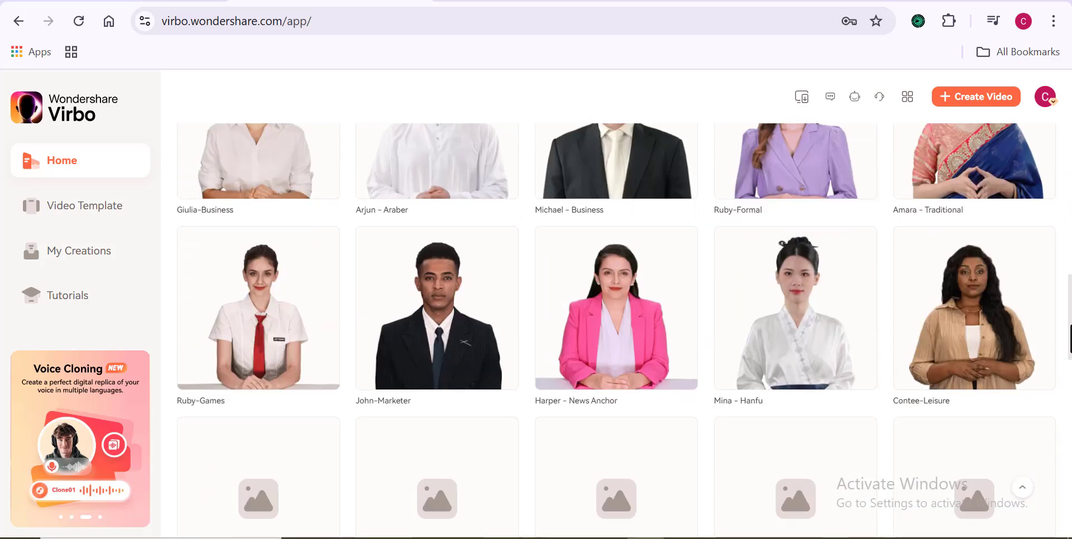
pyautogui.scroll(-2, 1014, 397)
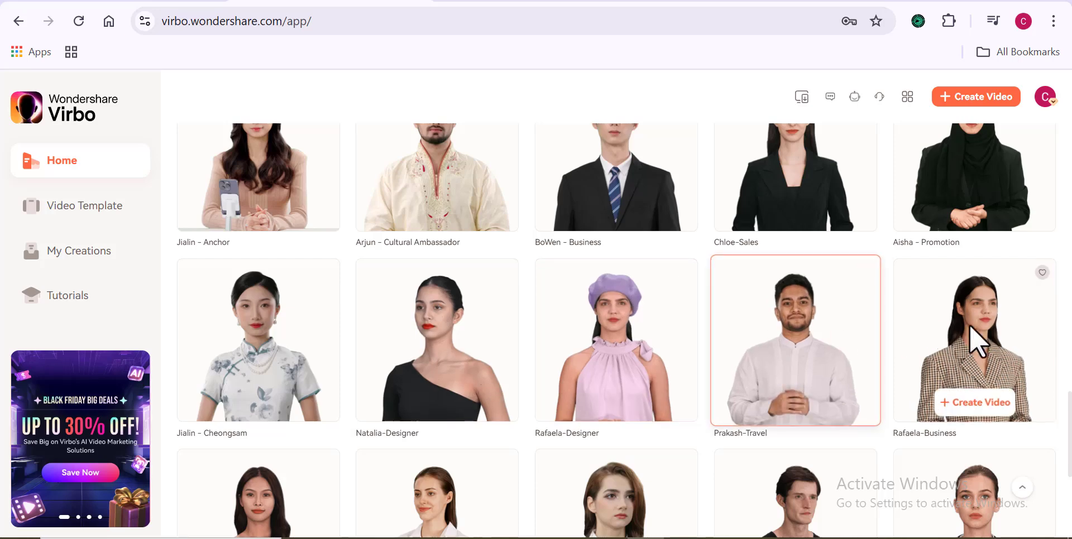
pyautogui.scroll(5, 620, 330)
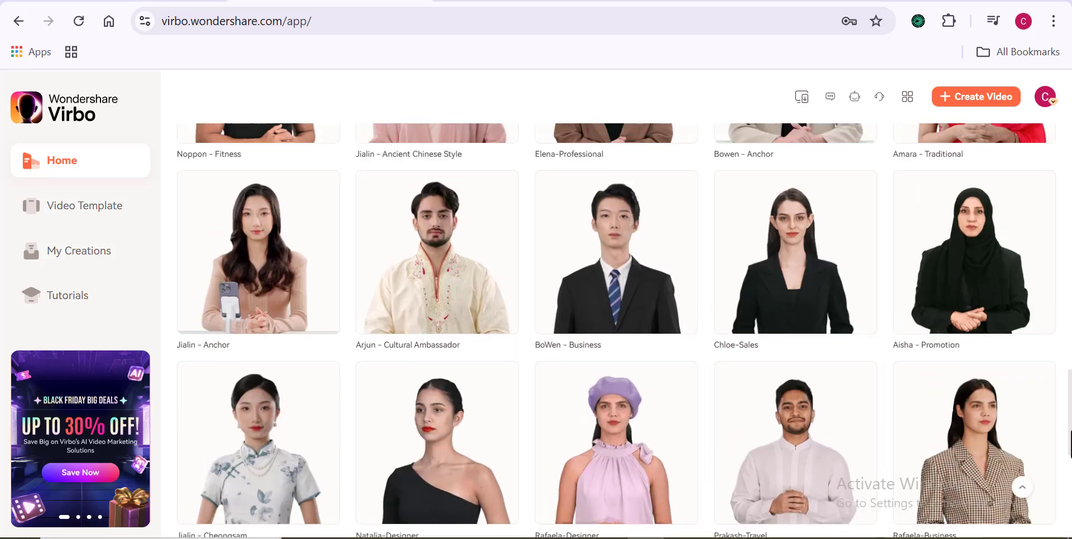
pyautogui.scroll(3, 620, 330)
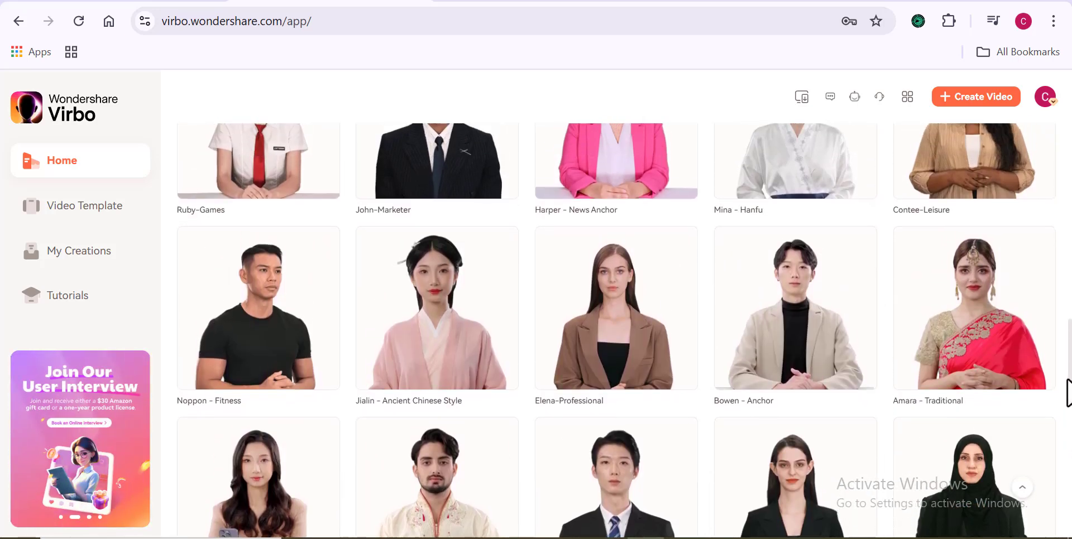
pyautogui.scroll(5, 620, 330)
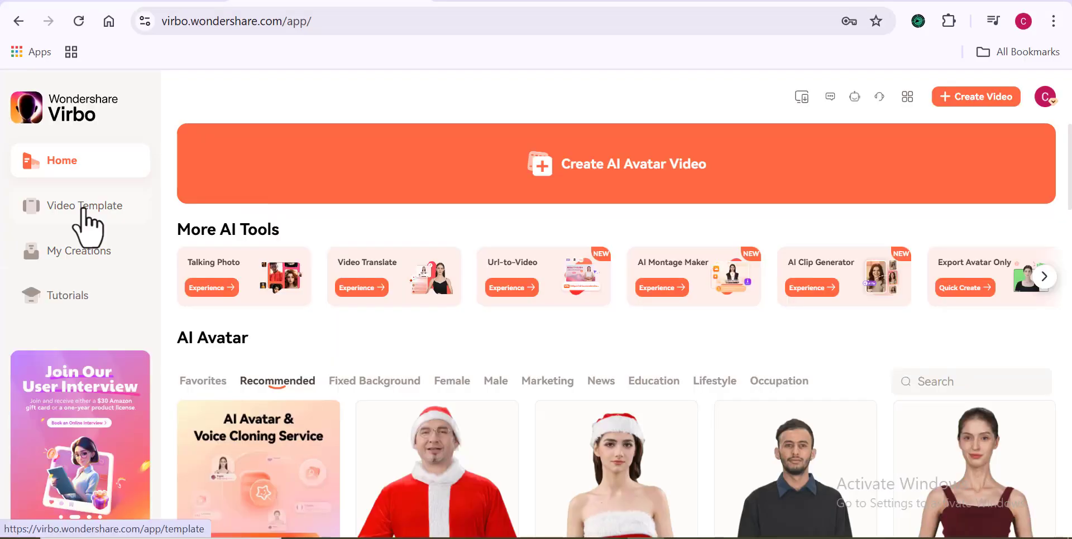
# - Browse the popular 16:9 video templates and create a video from the "Fitness Mastery Unleashed Horizontal" template
pyautogui.click(84, 209)
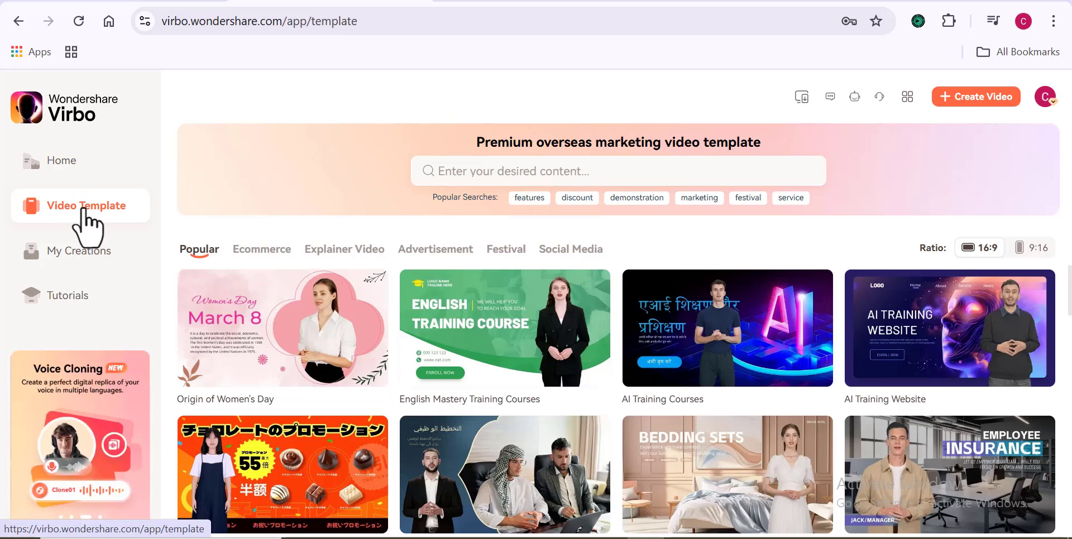
pyautogui.scroll(-5, 617, 391)
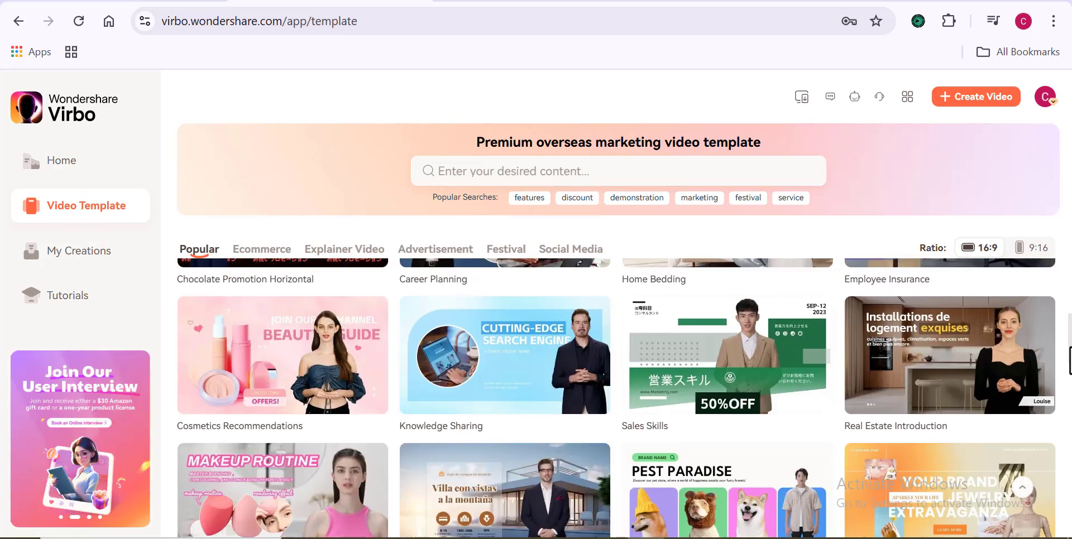
pyautogui.moveTo(1069, 360); pyautogui.dragTo(1069, 500)
pyautogui.moveTo(505, 433)
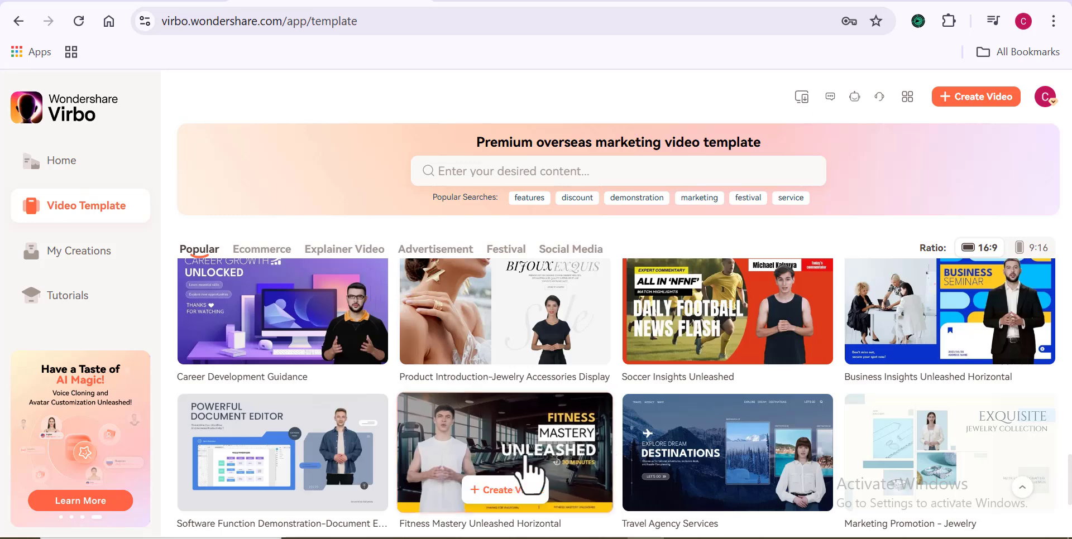
pyautogui.click(503, 458)
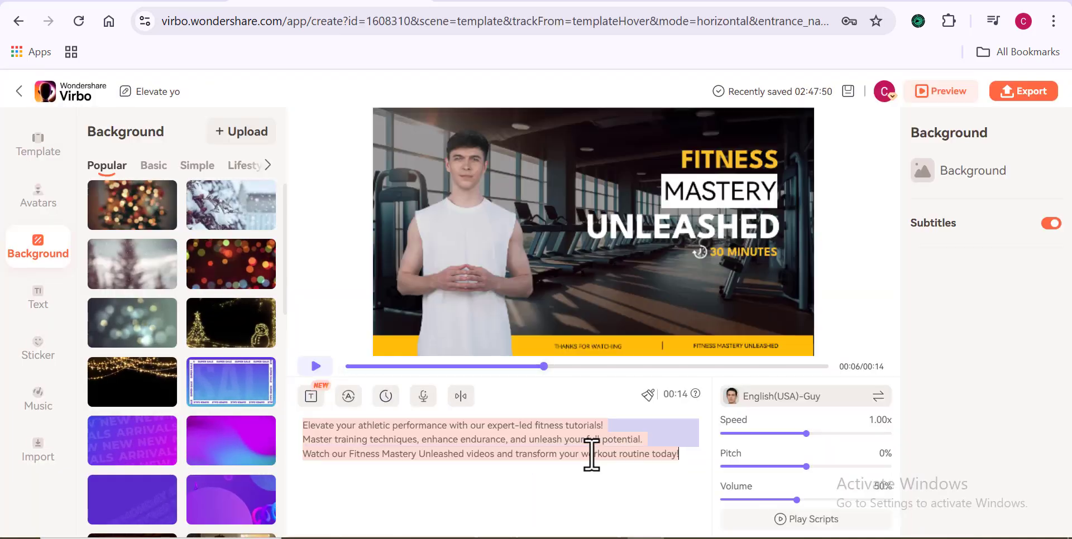
# - Replace the template's sample script with the copied Erisil Plus promotional script and look it over
pyautogui.press('BackSpace')
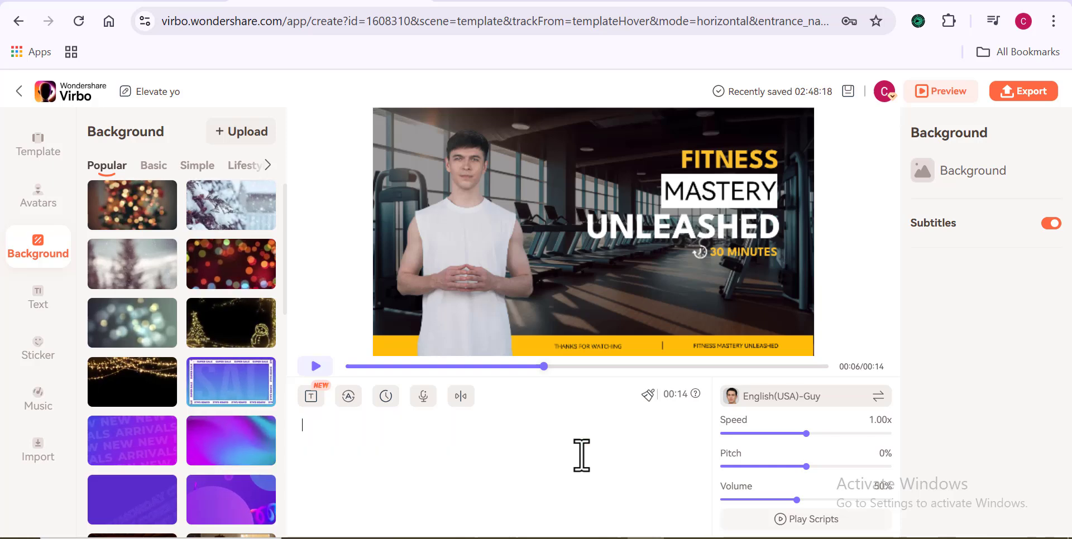
pyautogui.hotkey('ctrl', 'v')
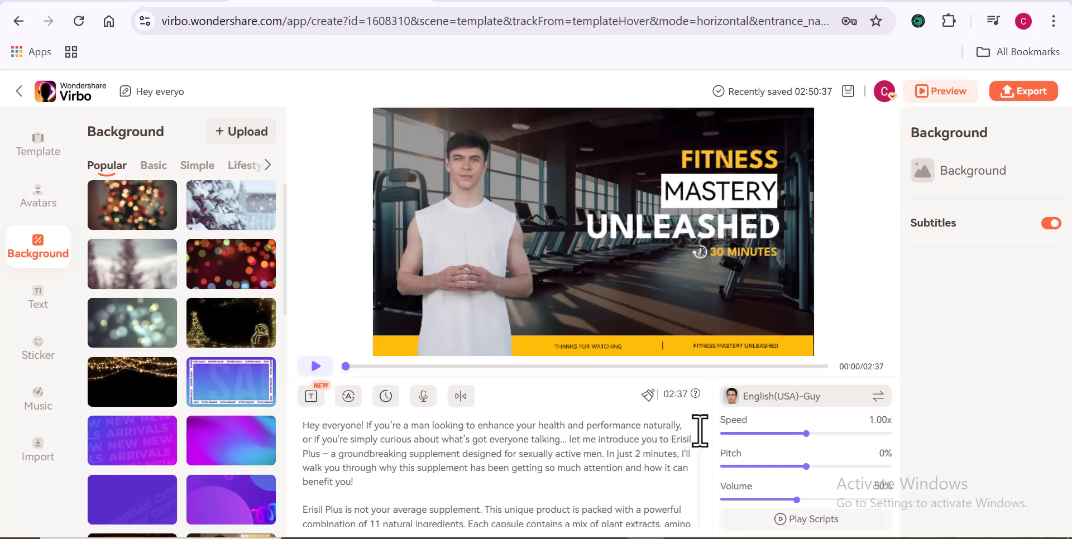
pyautogui.scroll(-3, 701, 450)
pyautogui.scroll(3, 698, 453)
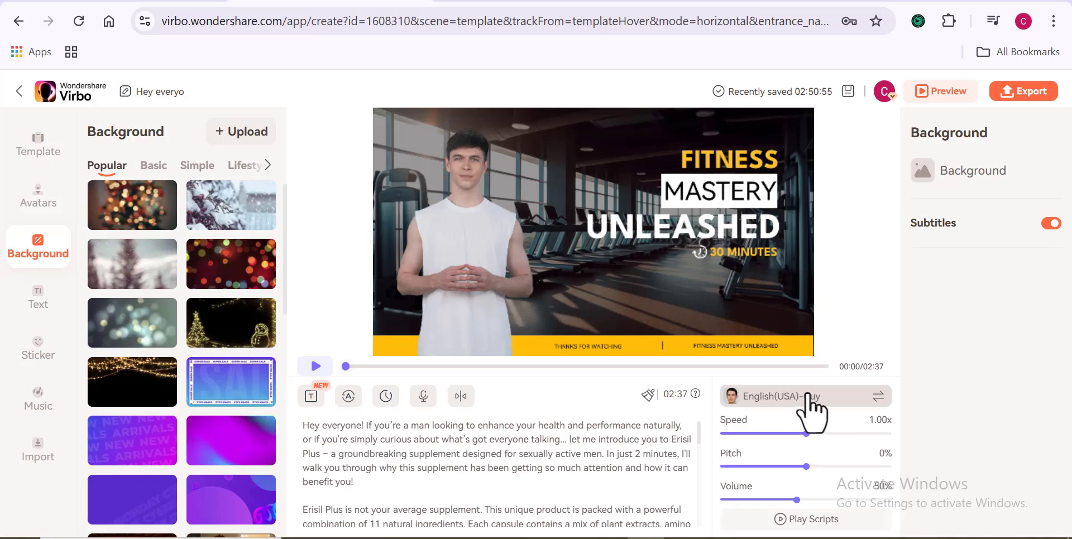
# - Change the voiceover to the favorite voice Joseph and dismiss the Live Caption overlay
pyautogui.click(821, 397)
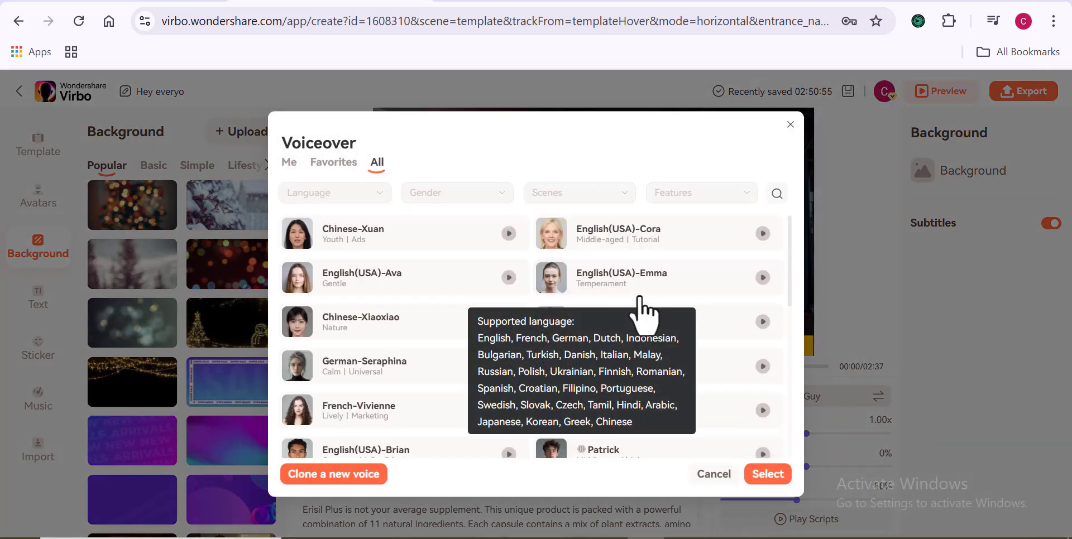
pyautogui.moveTo(790, 276); pyautogui.dragTo(784, 437)
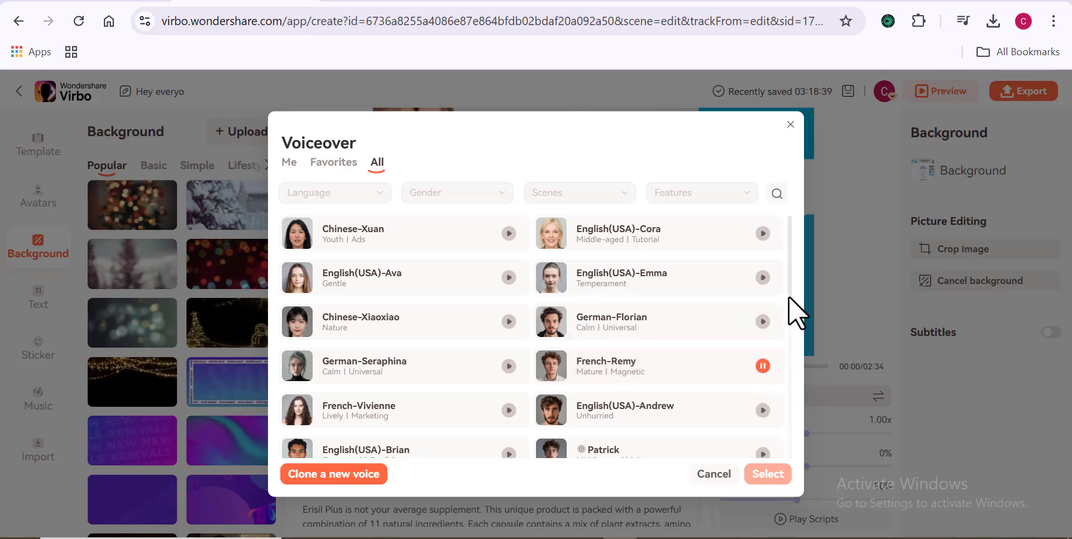
pyautogui.scroll(-1, 788, 296)
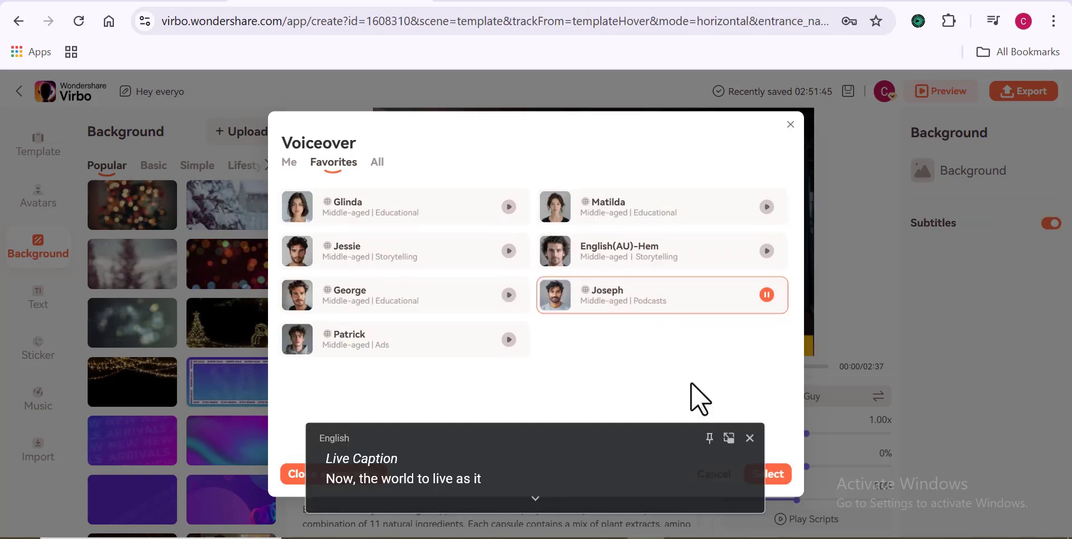
pyautogui.click(773, 474)
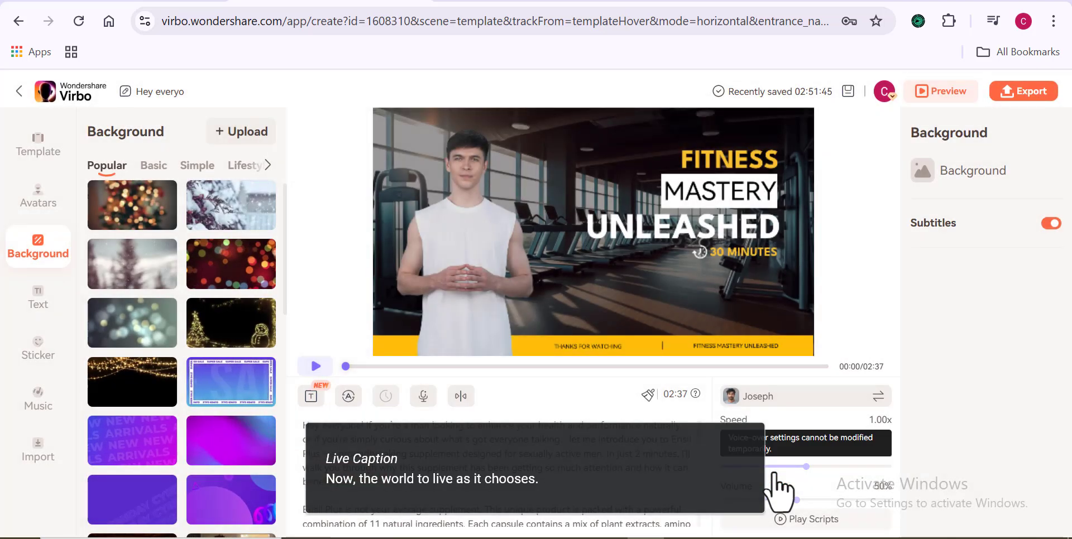
pyautogui.moveTo(723, 442)
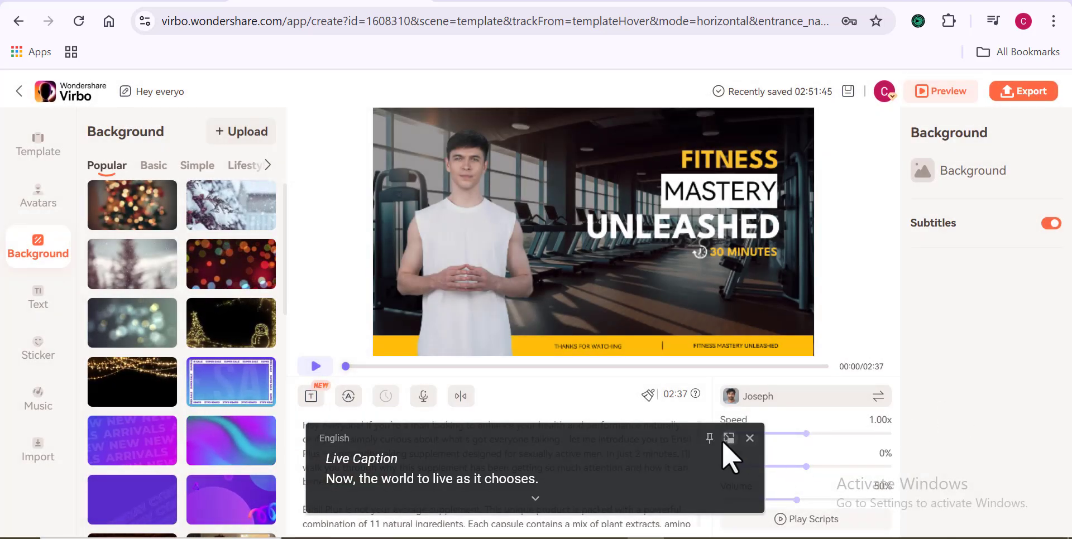
pyautogui.click(754, 434)
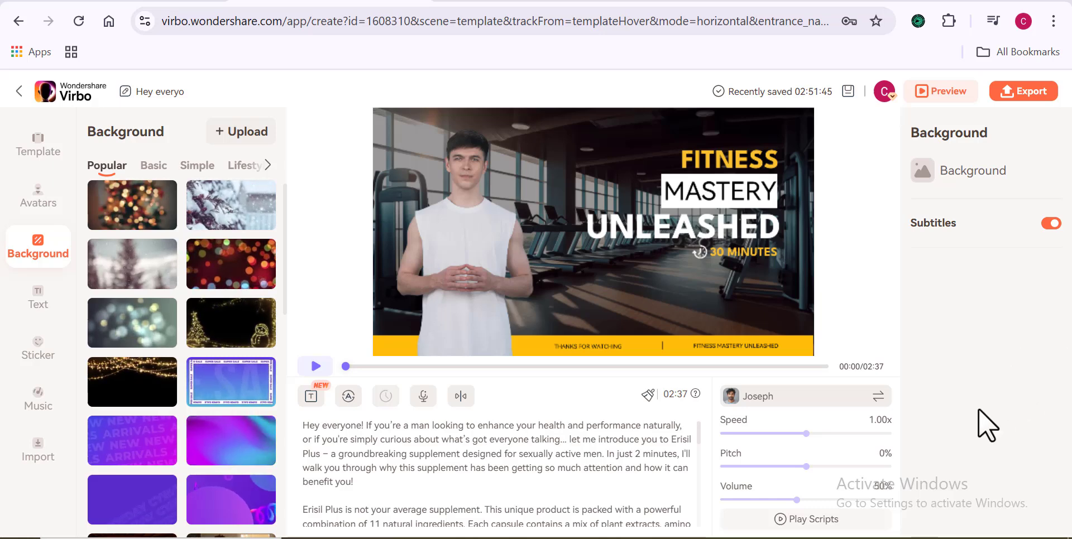
# - Try the Circle View mode on the avatar, and switch it back to Close-up
pyautogui.click(468, 200)
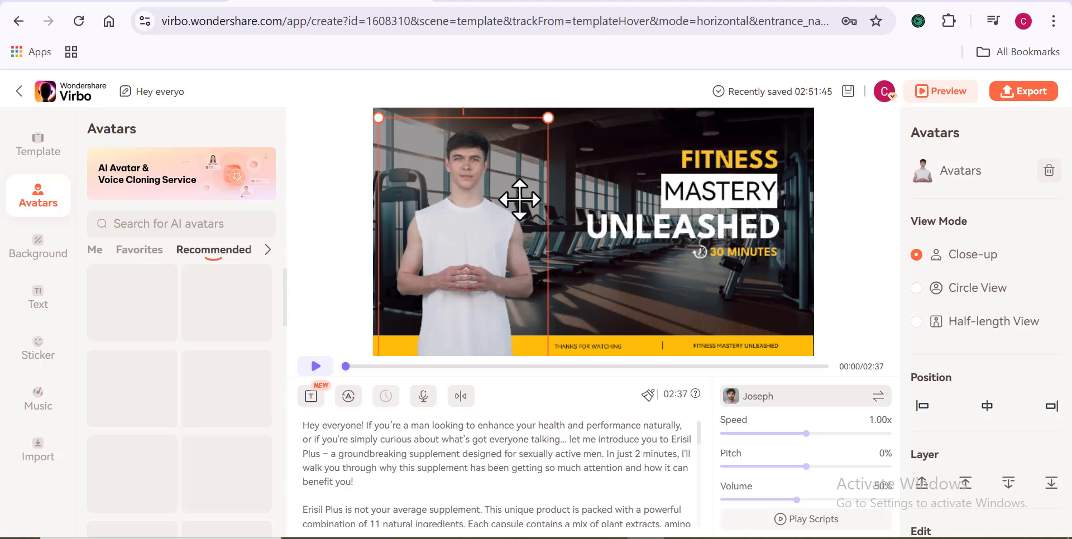
pyautogui.click(918, 290)
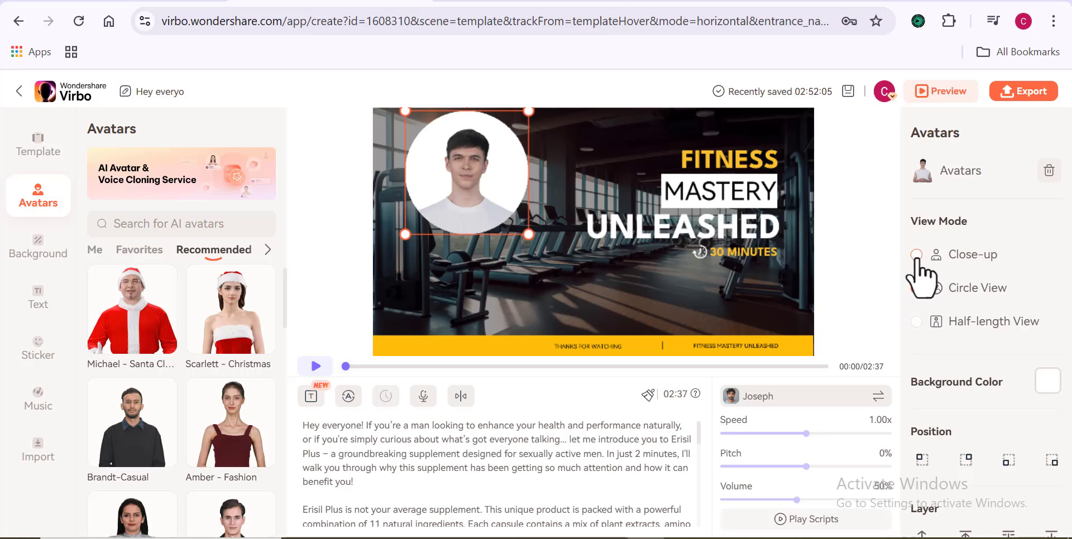
pyautogui.click(918, 257)
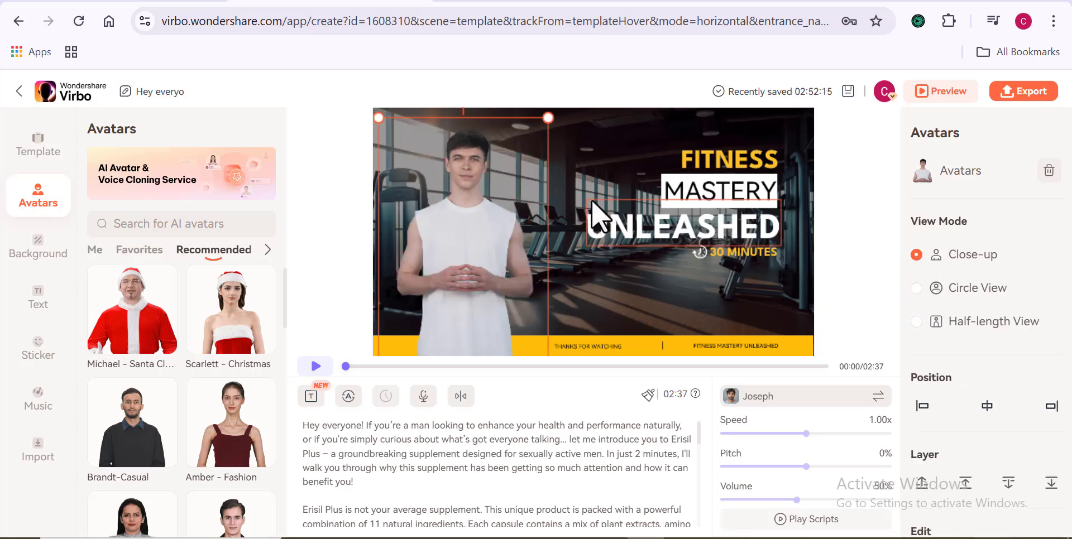
# - Search the web for "ERSIL PLUS IMAGES", and download the erisil-plus_300x250_2 banner from the Nutriprofits offer page
pyautogui.click(728, 163)
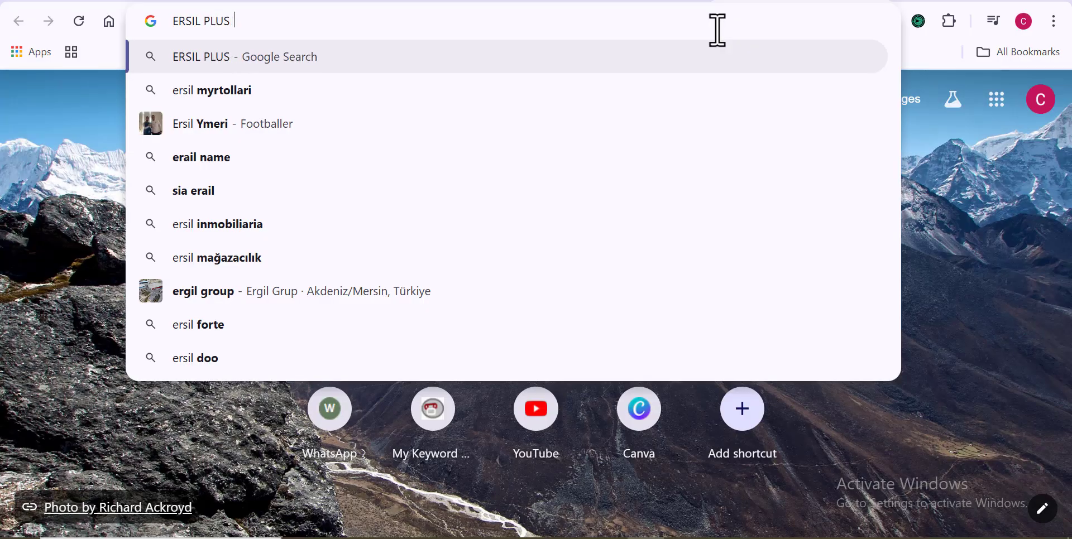
pyautogui.write('IMAGES')
pyautogui.press('Return')
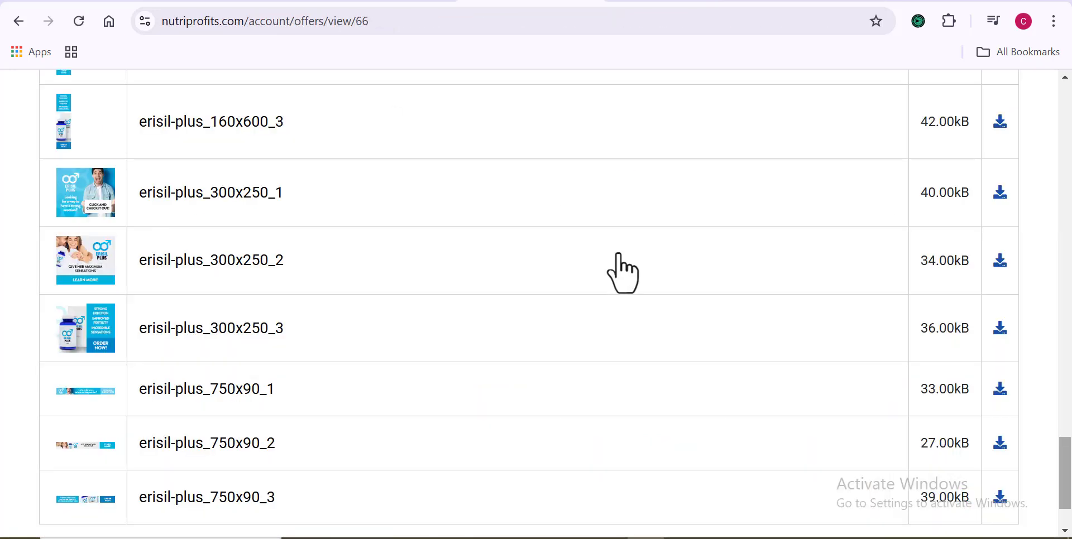
pyautogui.click(642, 275)
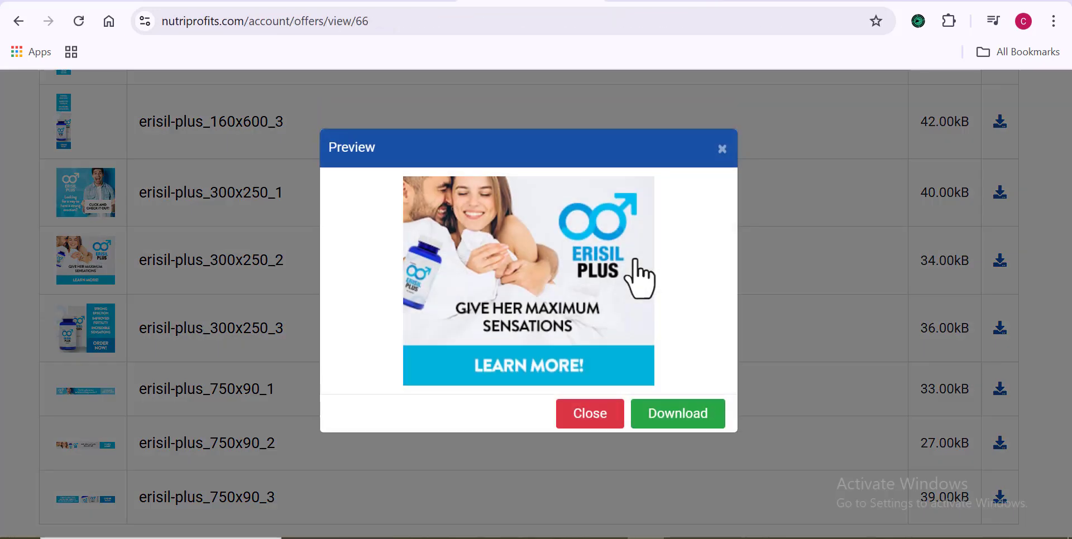
pyautogui.click(679, 423)
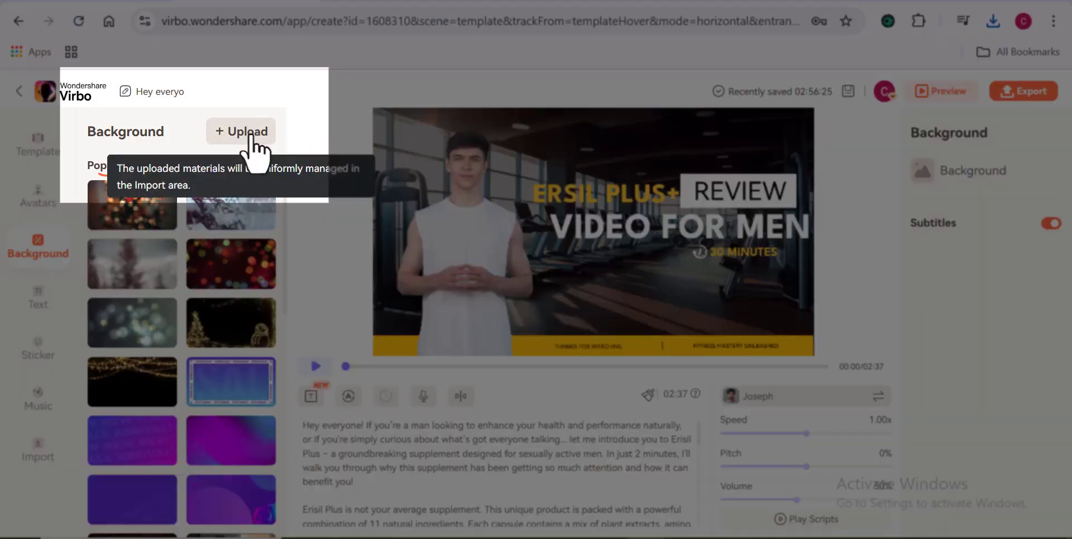
# - Upload erisil-plus_300x250_2 as the video background, cropped to the upper part of the banner above the LEARN MORE strip
pyautogui.click(246, 132)
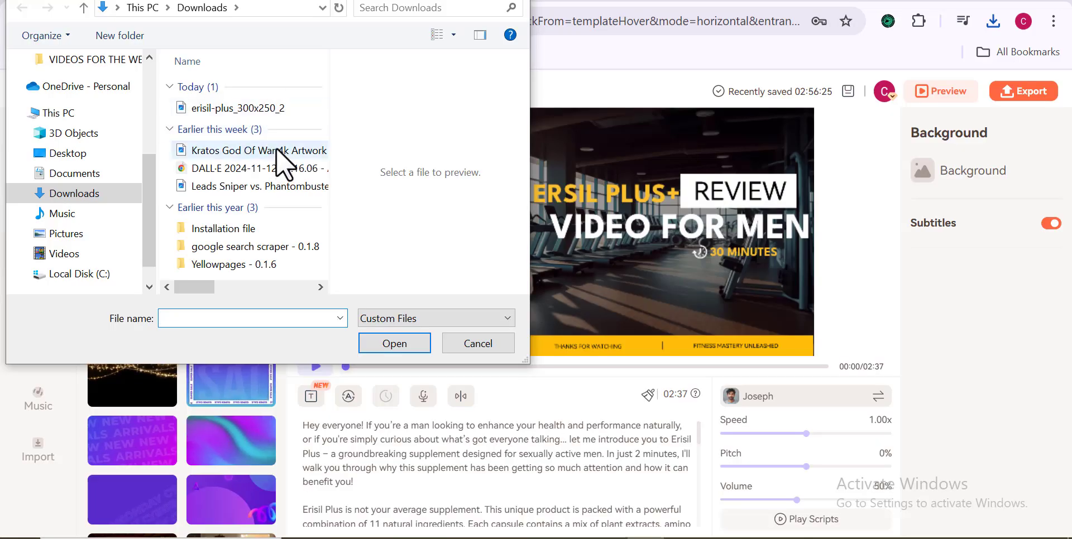
pyautogui.click(230, 106)
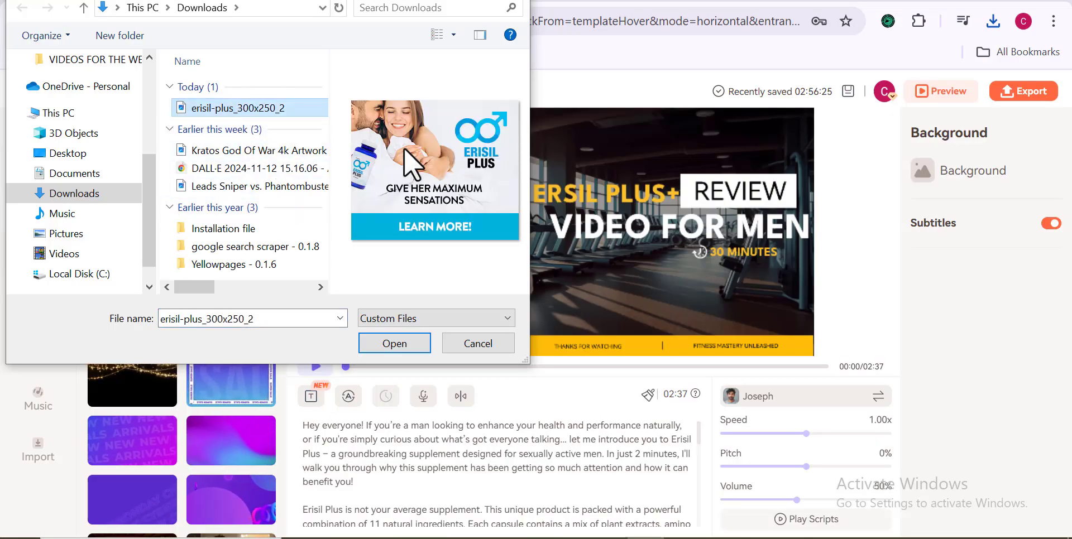
pyautogui.click(407, 341)
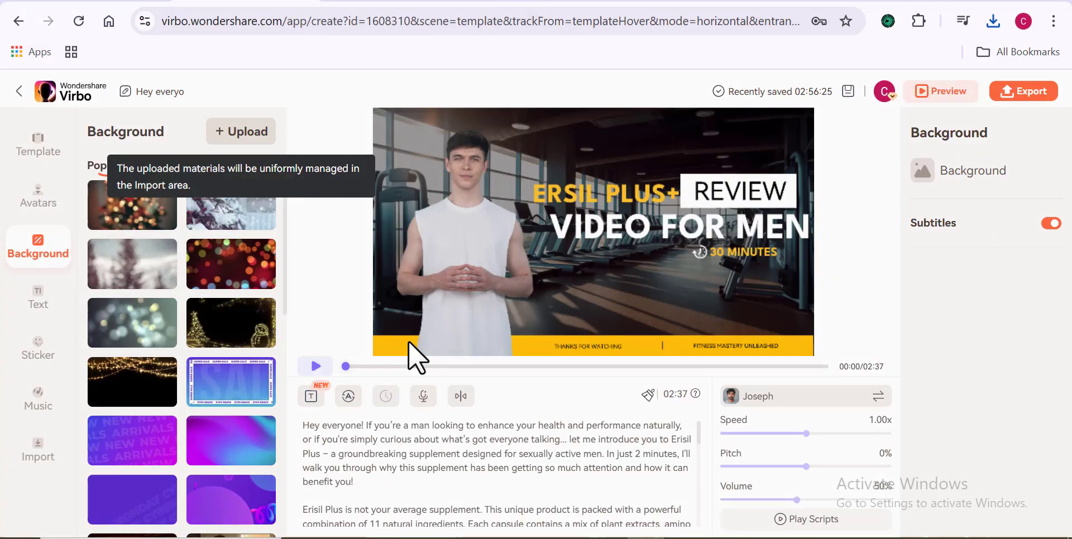
pyautogui.moveTo(550, 456); pyautogui.dragTo(560, 426)
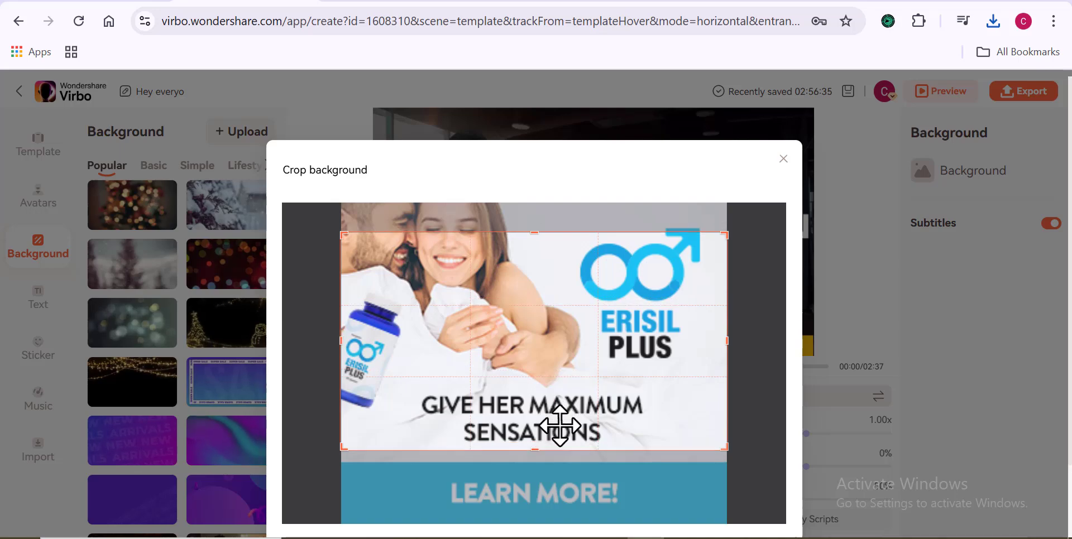
pyautogui.scroll(-1, 560, 426)
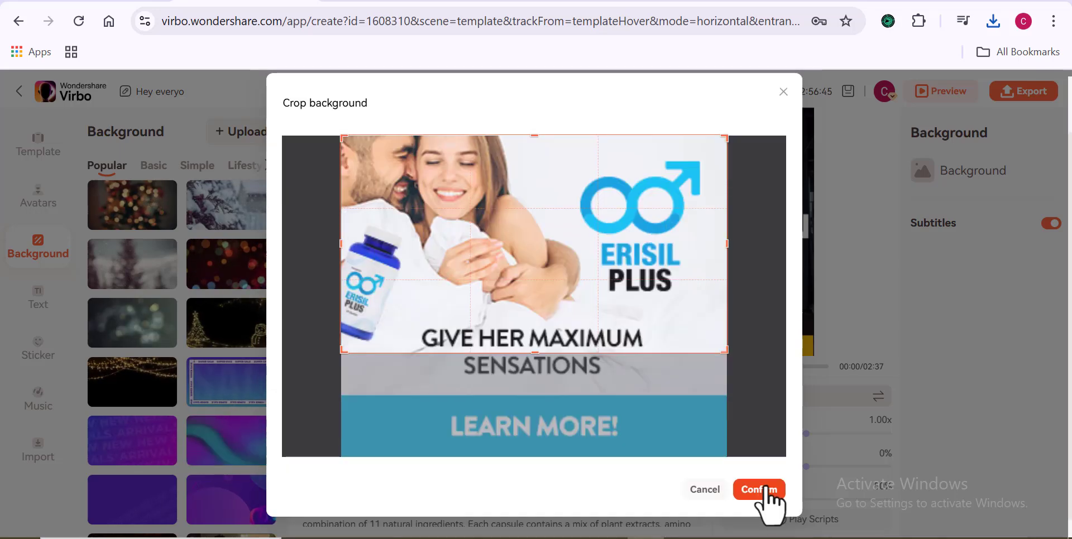
pyautogui.click(757, 491)
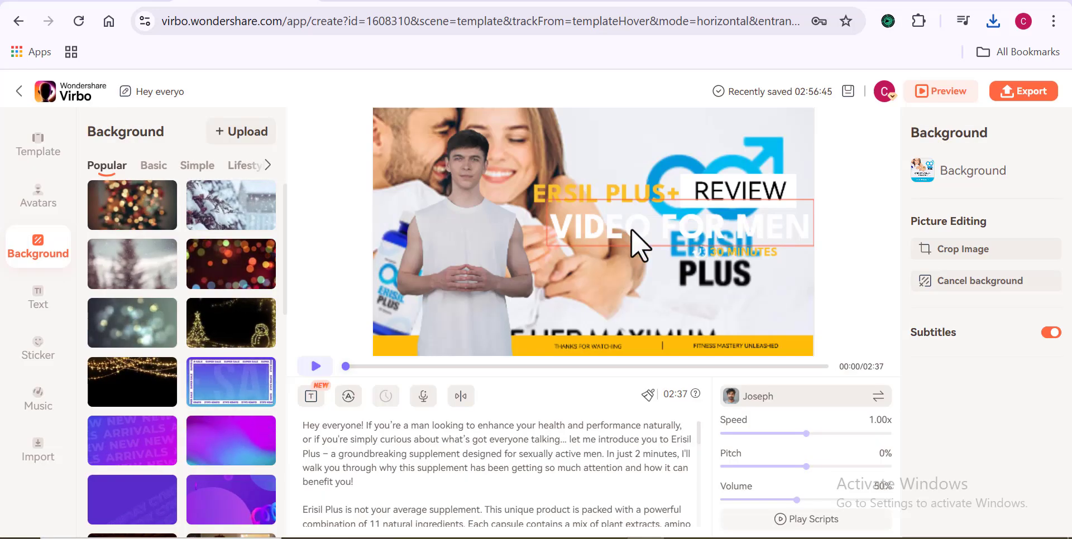
# - Change the color of the "VIDEO FOR MEN" title text and select the "ERSIL PLUS+" text
pyautogui.click(660, 224)
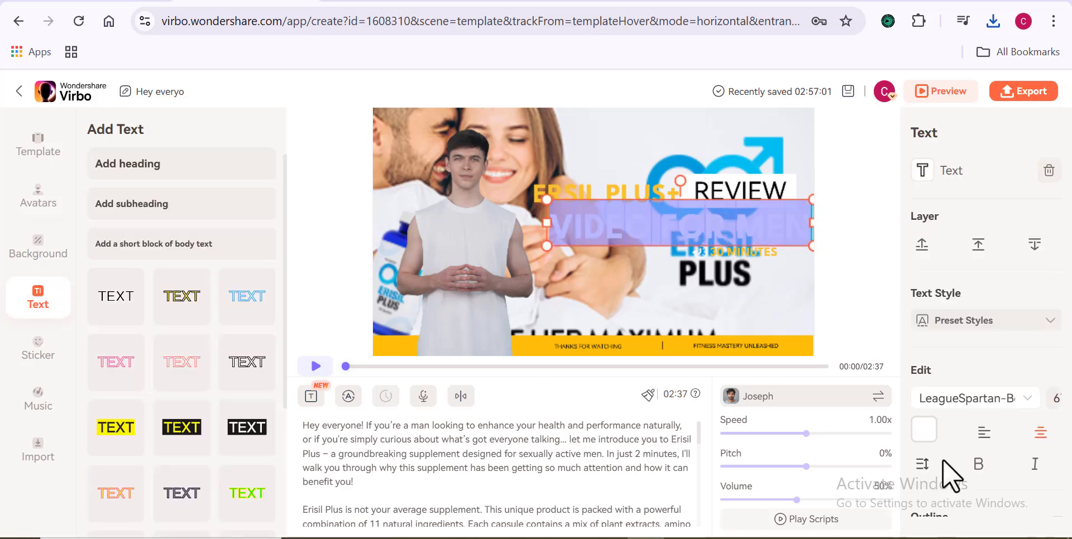
pyautogui.click(924, 430)
pyautogui.click(852, 365)
pyautogui.click(624, 194)
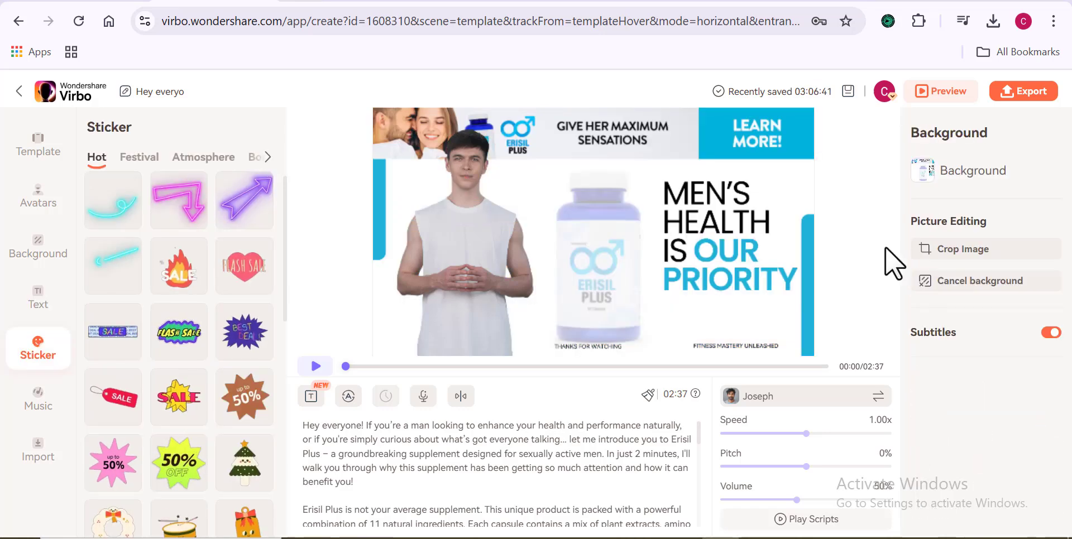
# - Delete the subtitle placeholder that lies across the avatar and the product bottle
pyautogui.click(748, 262)
pyautogui.click(521, 263)
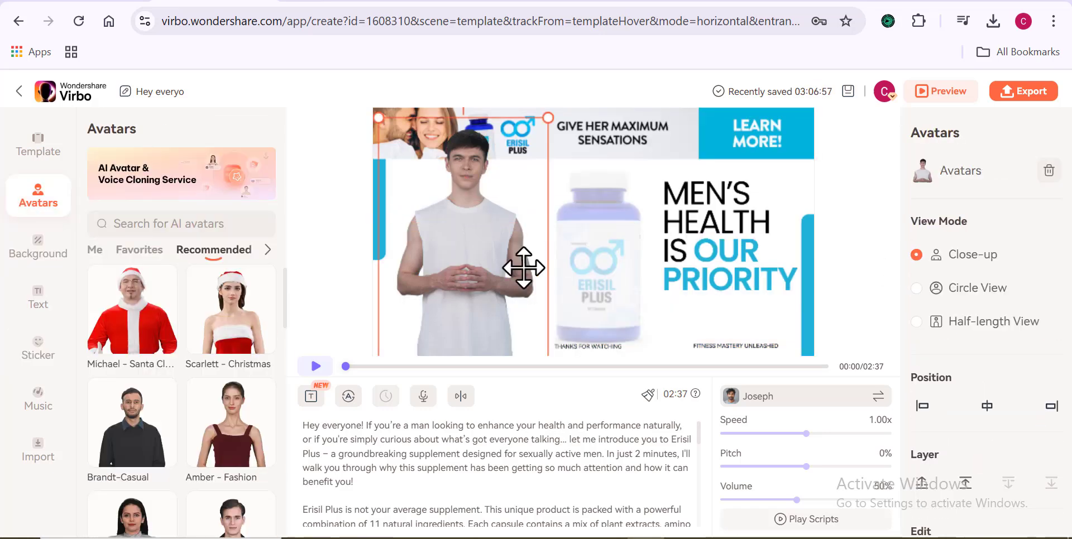
pyautogui.click(556, 203)
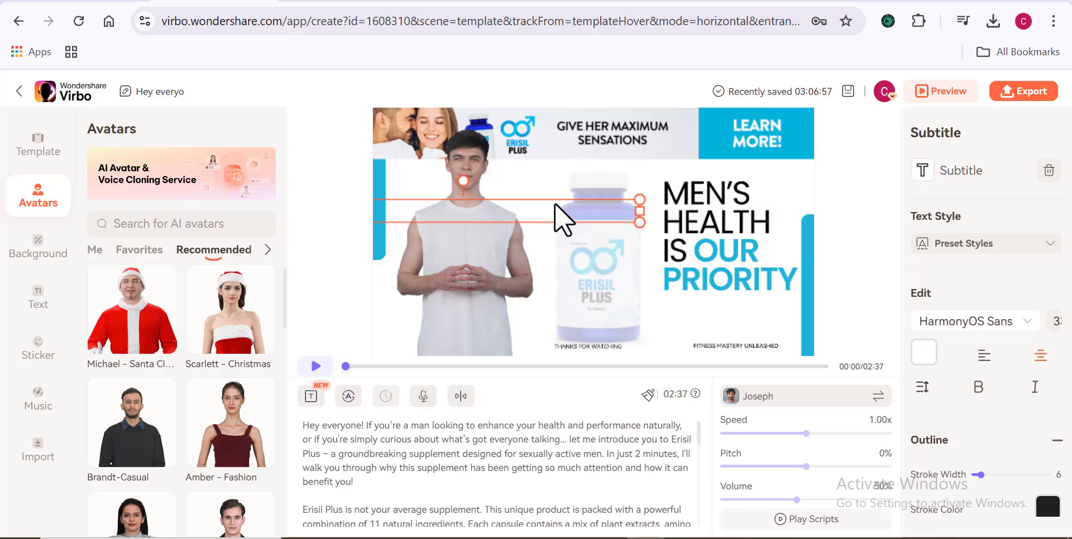
pyautogui.click(1050, 170)
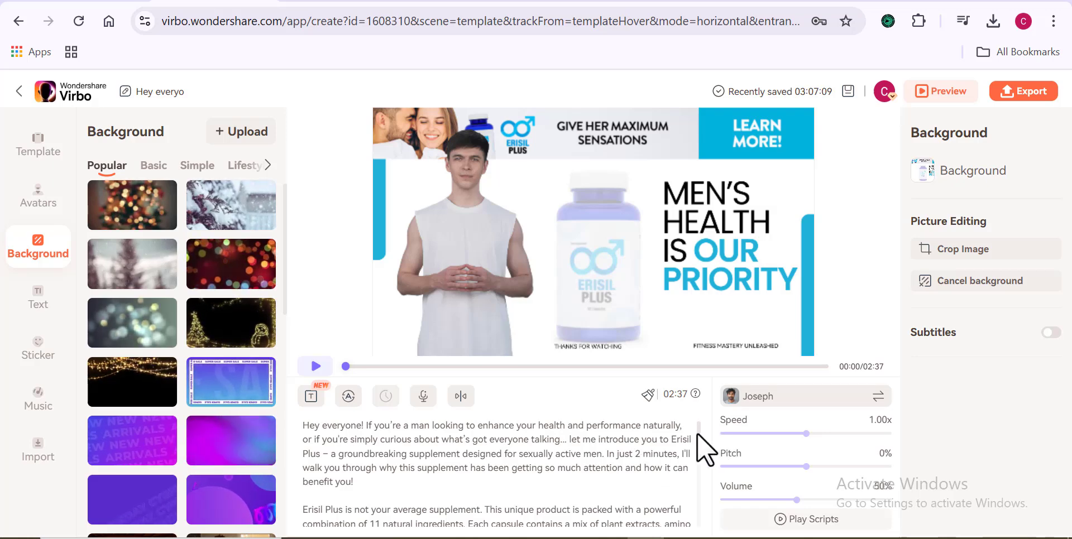
# - Check the script text and browse the Hot tracks in the music library
pyautogui.moveTo(697, 433)
pyautogui.mouseDown()
pyautogui.moveTo(698, 522)
pyautogui.moveTo(702, 424)
pyautogui.mouseUp()
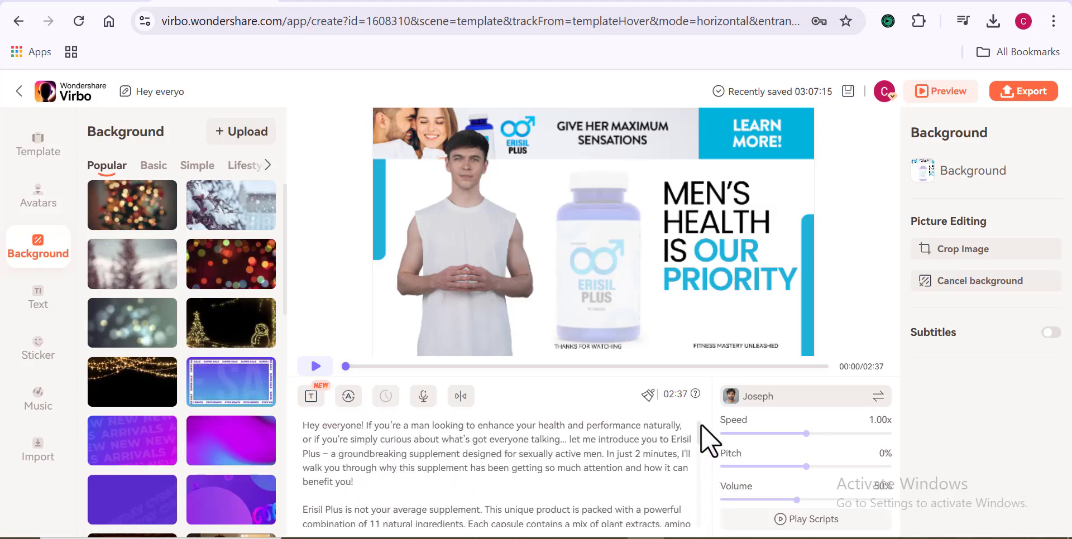
pyautogui.click(39, 408)
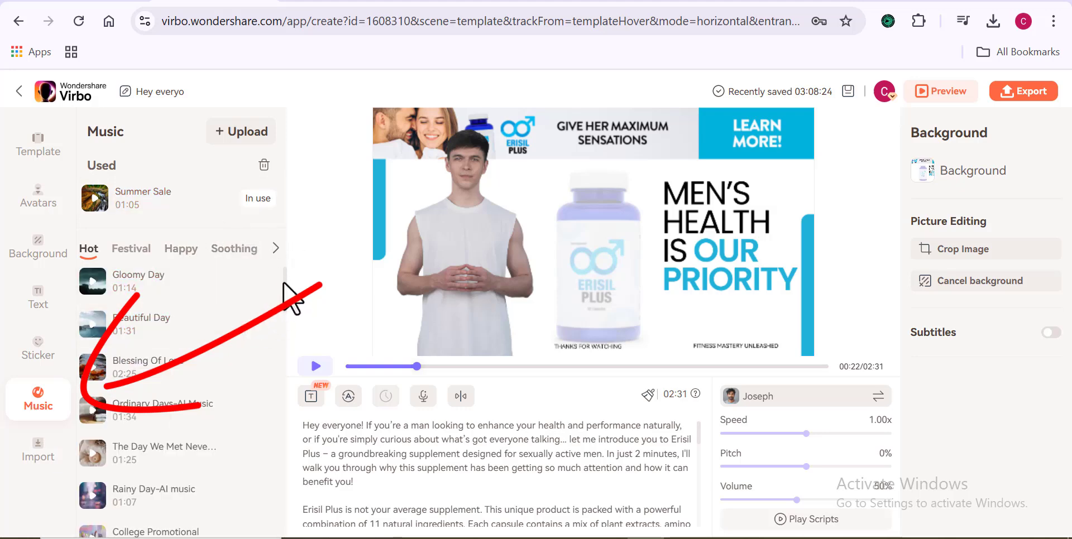
pyautogui.moveTo(283, 282); pyautogui.dragTo(286, 351)
# - Delete the "THANKS FOR WATCHING" text beneath the product bottle
pyautogui.click(589, 346)
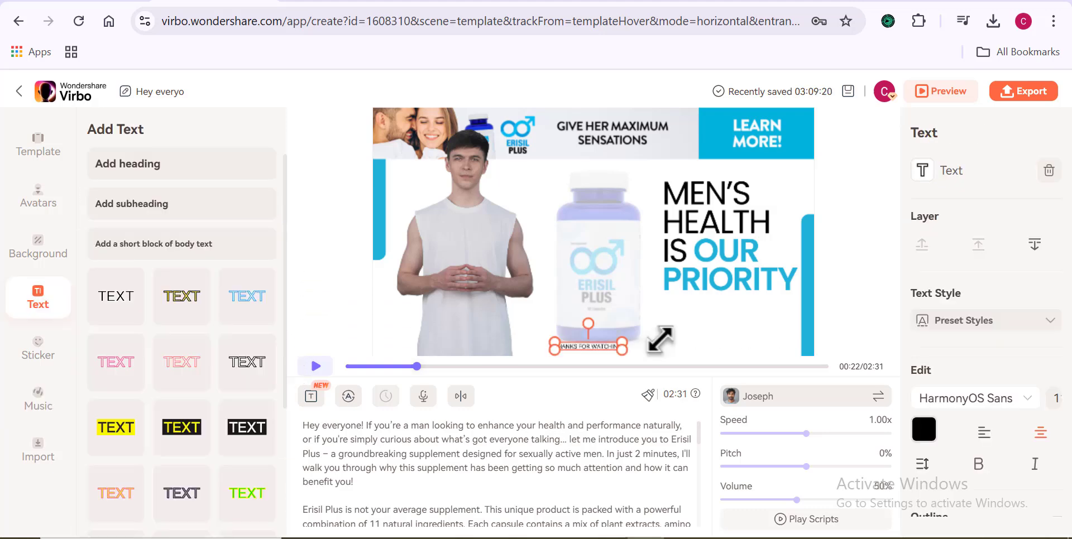
pyautogui.click(1049, 171)
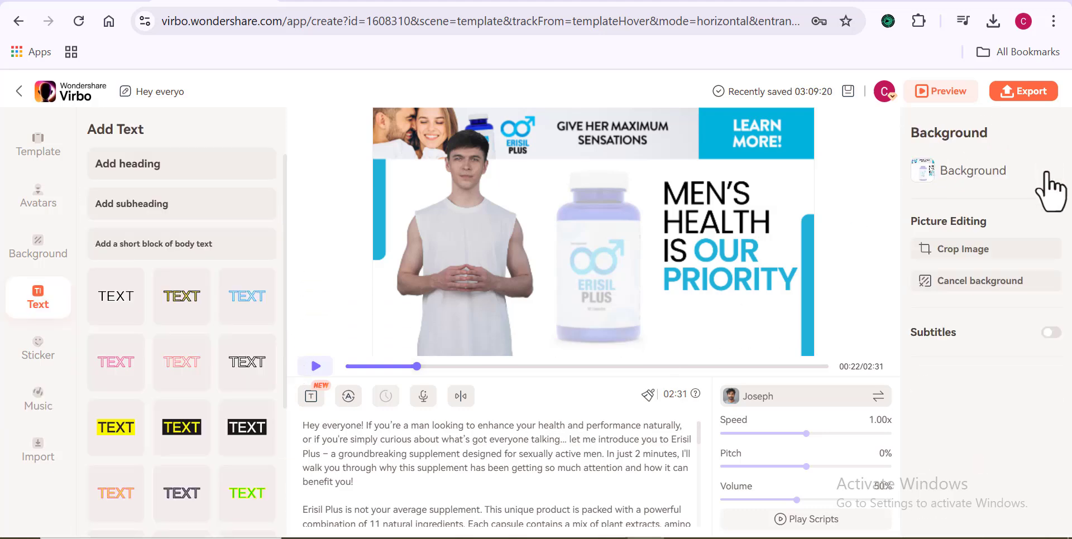
# - Export the finished avatar video, play the generated "Hey everyo" video from My Creations and dismiss the live caption box
pyautogui.click(1026, 92)
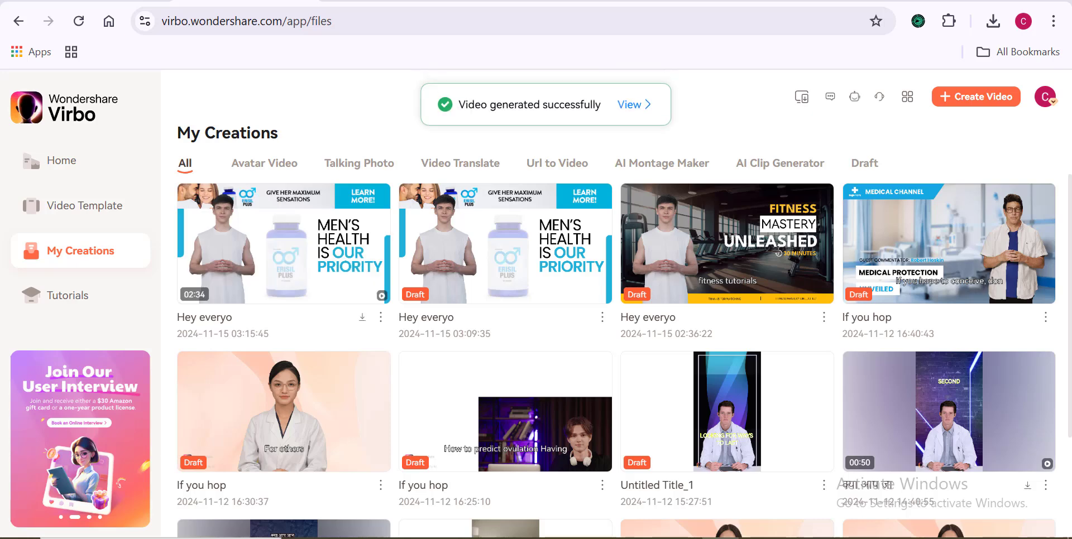
pyautogui.click(283, 268)
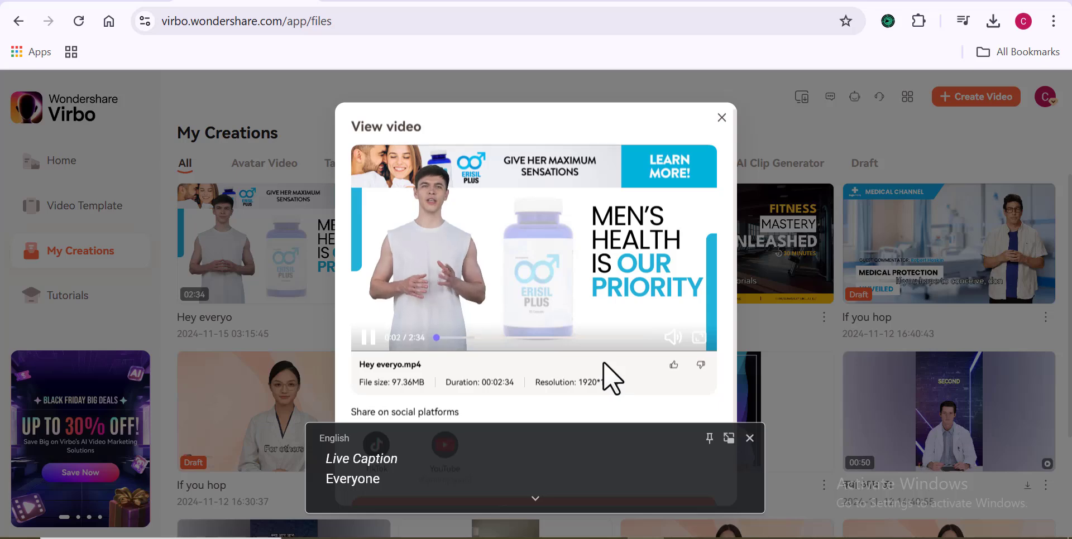
pyautogui.click(750, 439)
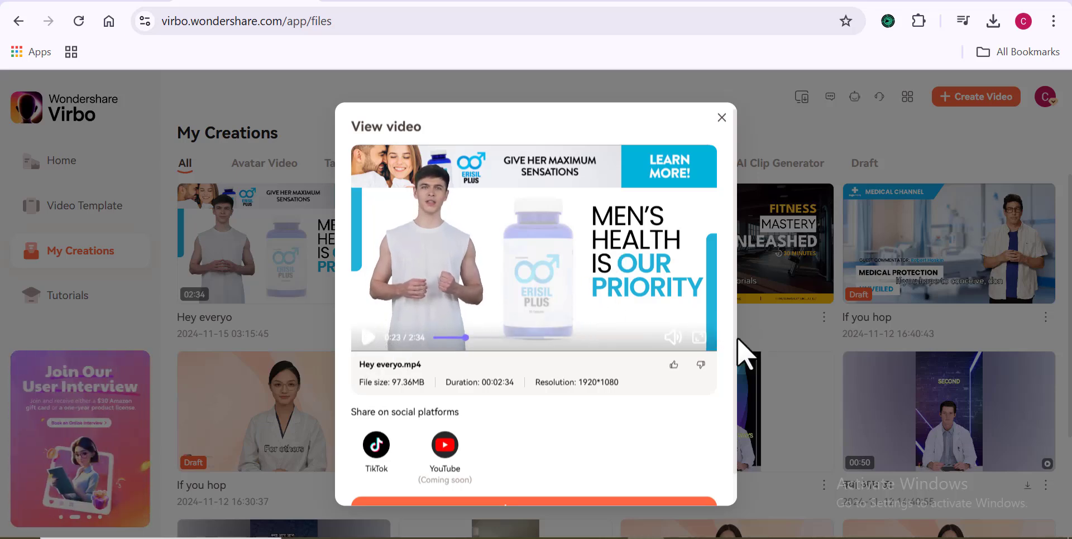
# - Download the generated "Hey everyo" video and open the downloaded MP4 file
pyautogui.moveTo(733, 341); pyautogui.dragTo(710, 401)
pyautogui.click(709, 401)
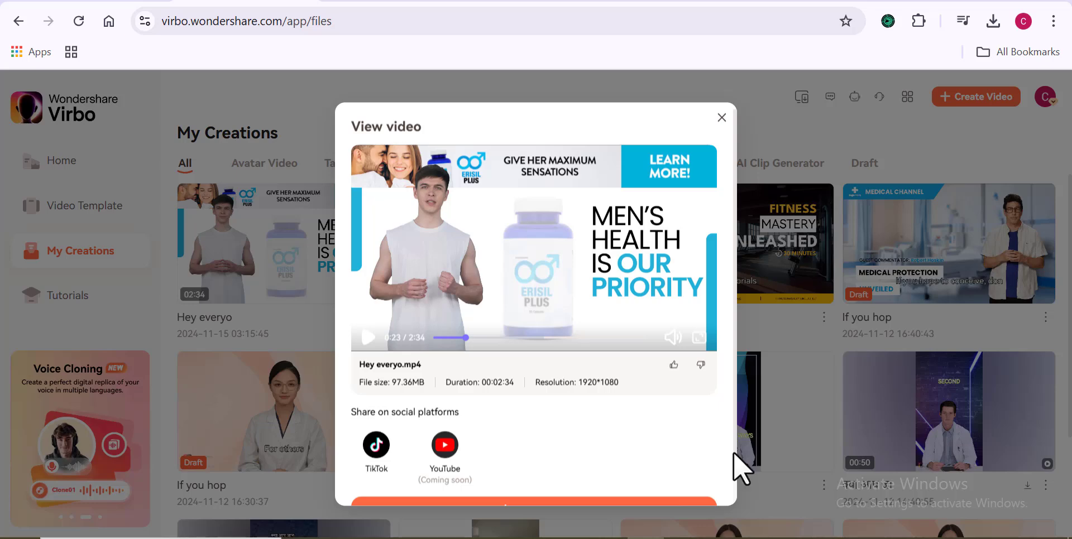
pyautogui.scroll(-1, 735, 454)
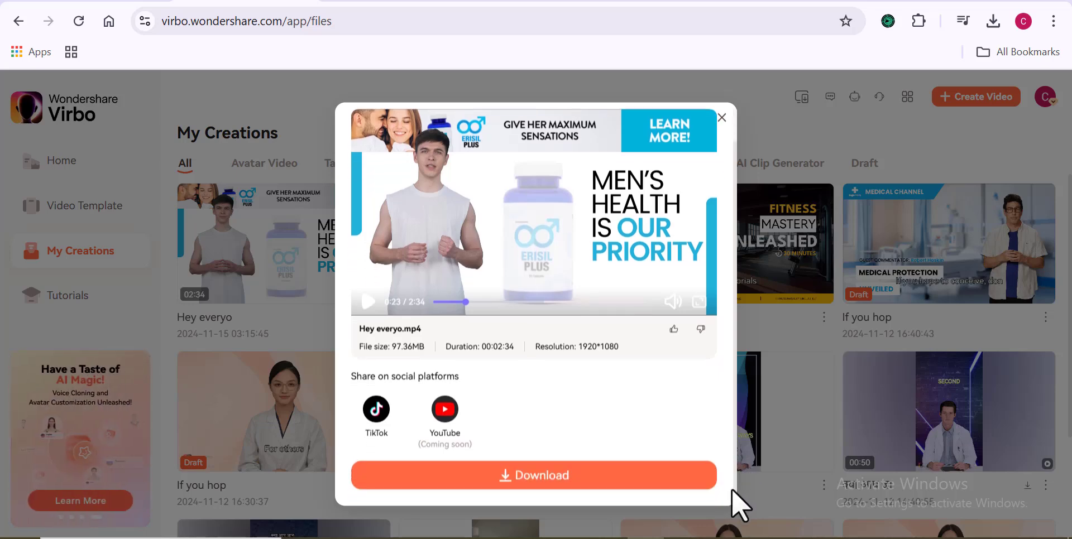
pyautogui.scroll(1, 732, 481)
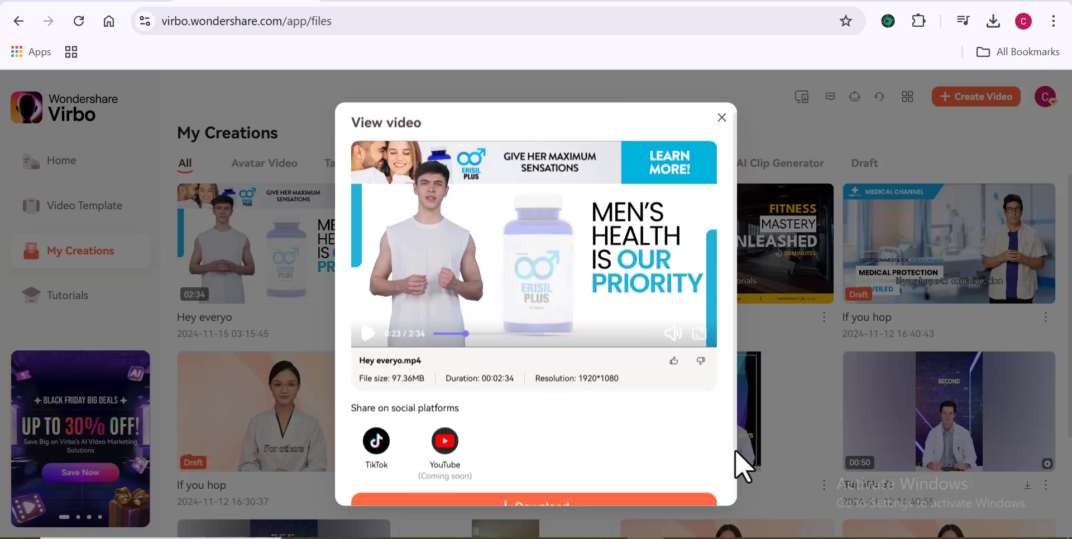
pyautogui.scroll(-1, 739, 469)
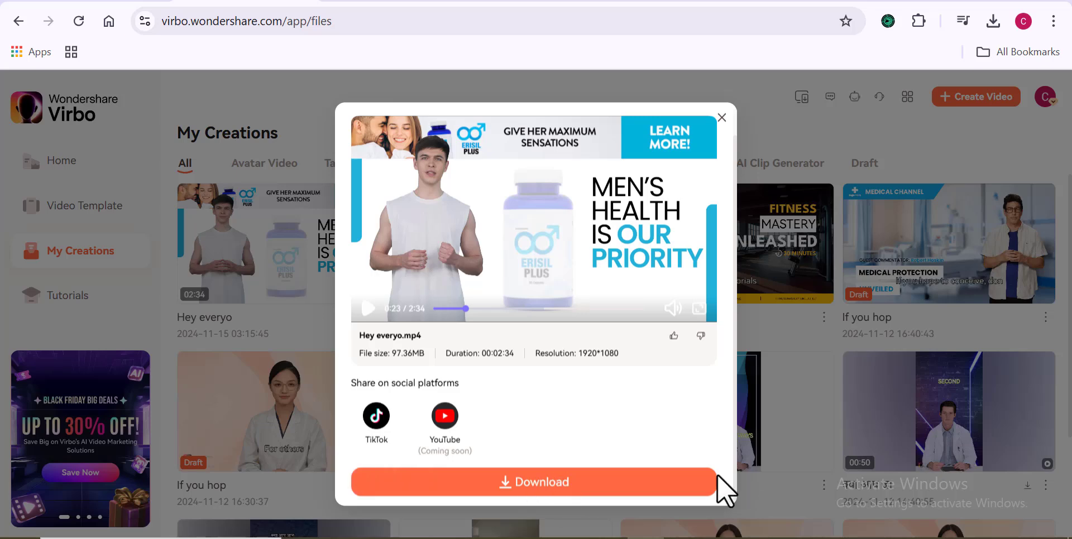
pyautogui.click(548, 485)
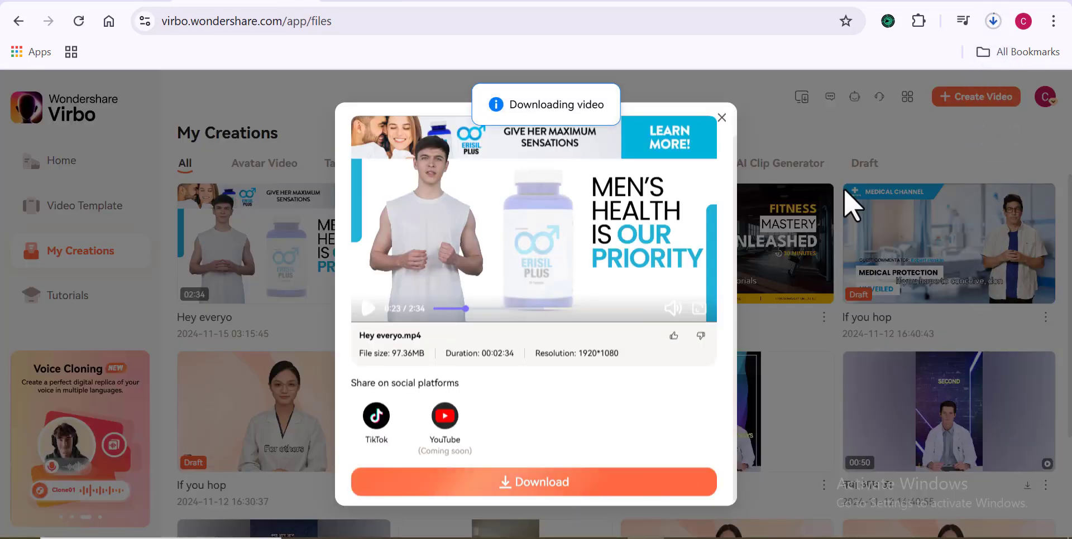
pyautogui.click(993, 25)
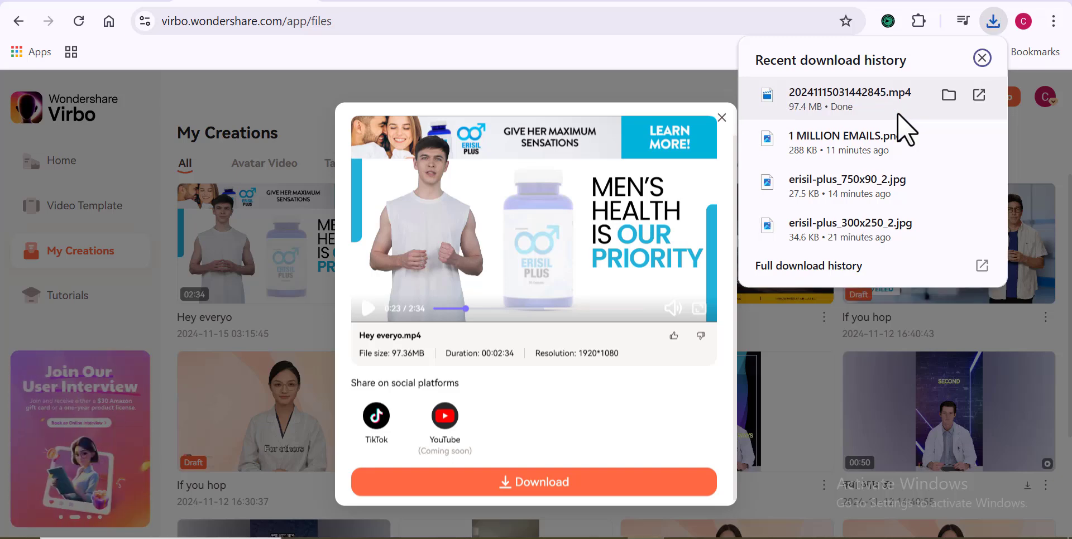
pyautogui.click(979, 97)
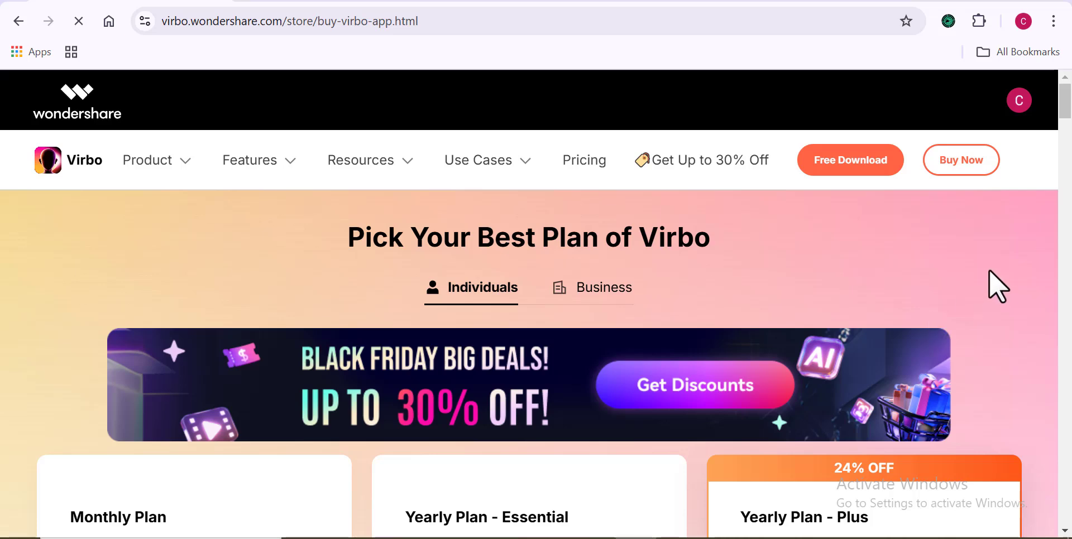
# - Review the prices and features of Virbo's individual plans and dismiss the OneDrive notification
pyautogui.scroll(-2, 989, 271)
pyautogui.scroll(-3, 989, 270)
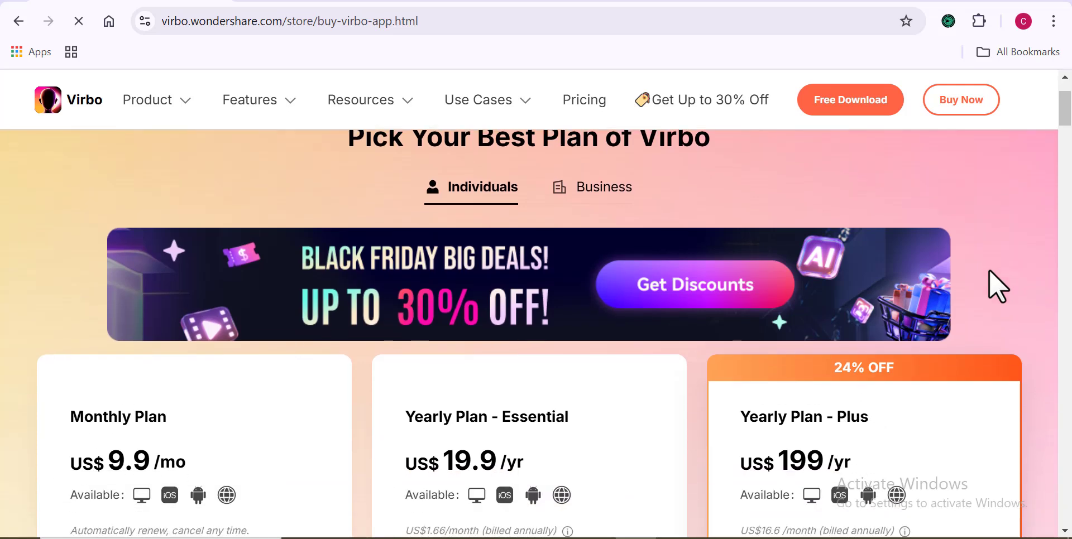
pyautogui.scroll(-3, 989, 271)
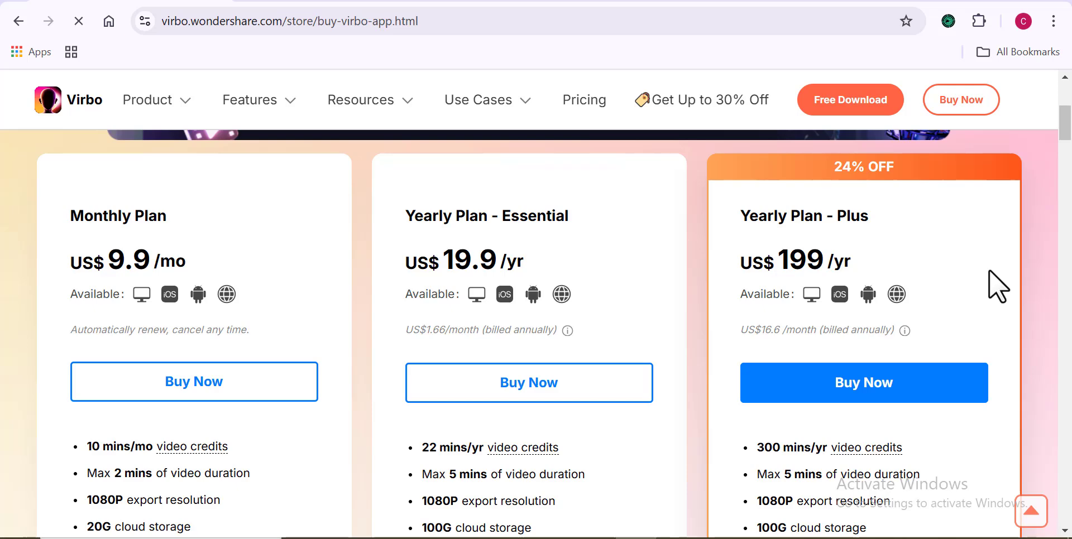
pyautogui.scroll(-1, 989, 269)
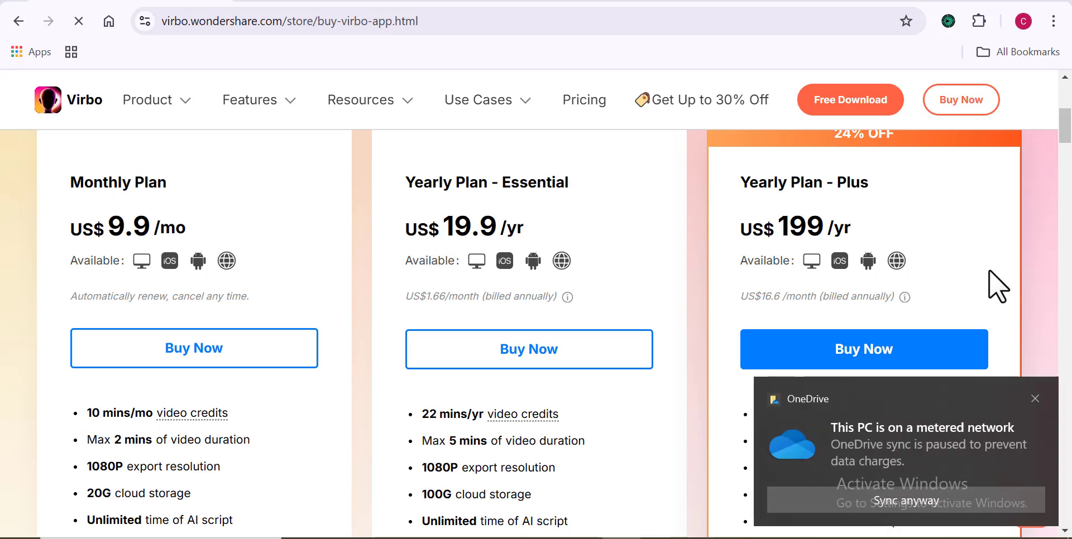
pyautogui.click(1033, 401)
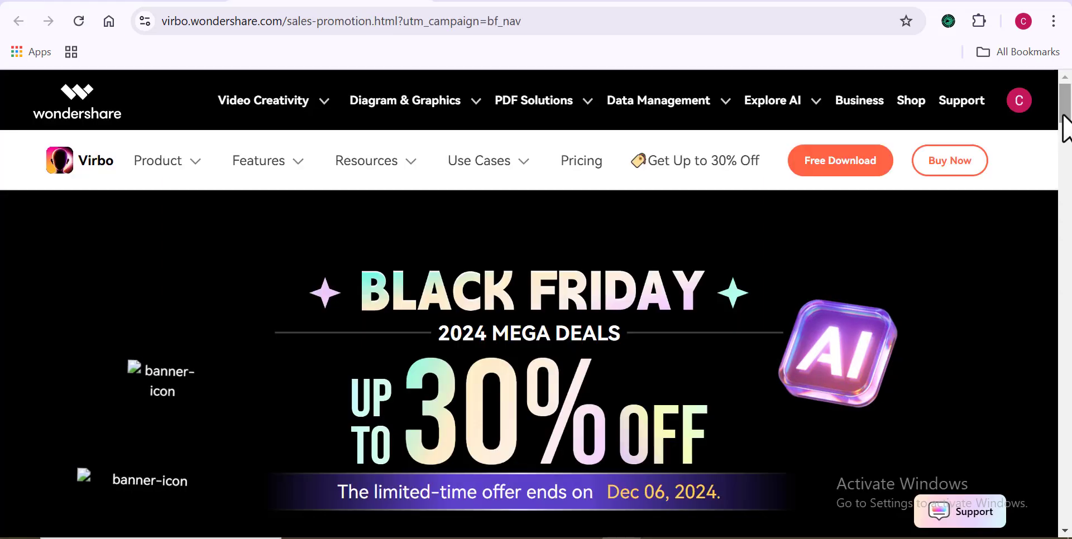
# - Examine the discounted plans on Virbo's Black Friday page and the avatar features on its homepage
pyautogui.moveTo(1065, 127); pyautogui.dragTo(1068, 159)
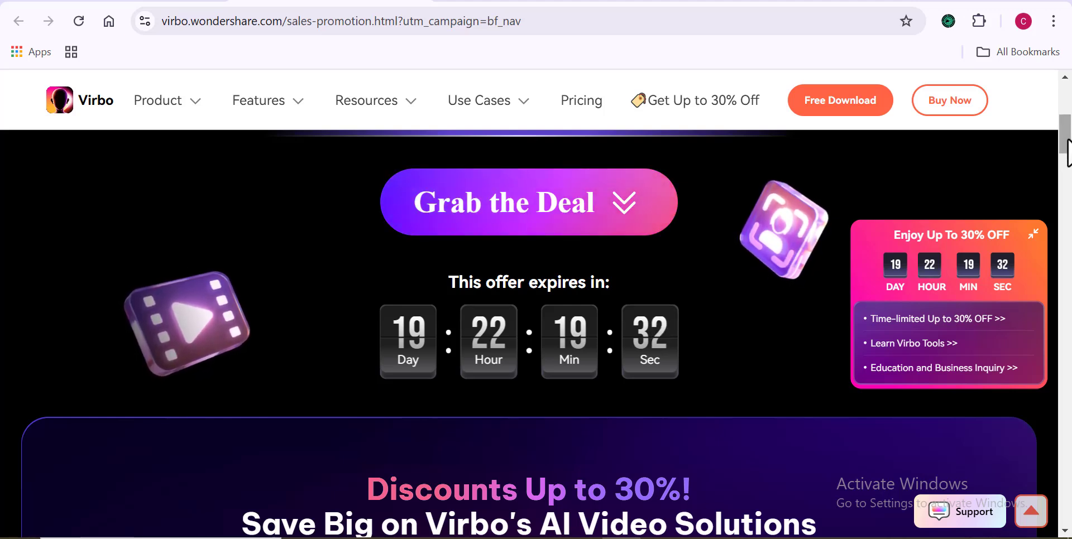
pyautogui.moveTo(1067, 153); pyautogui.dragTo(1067, 194)
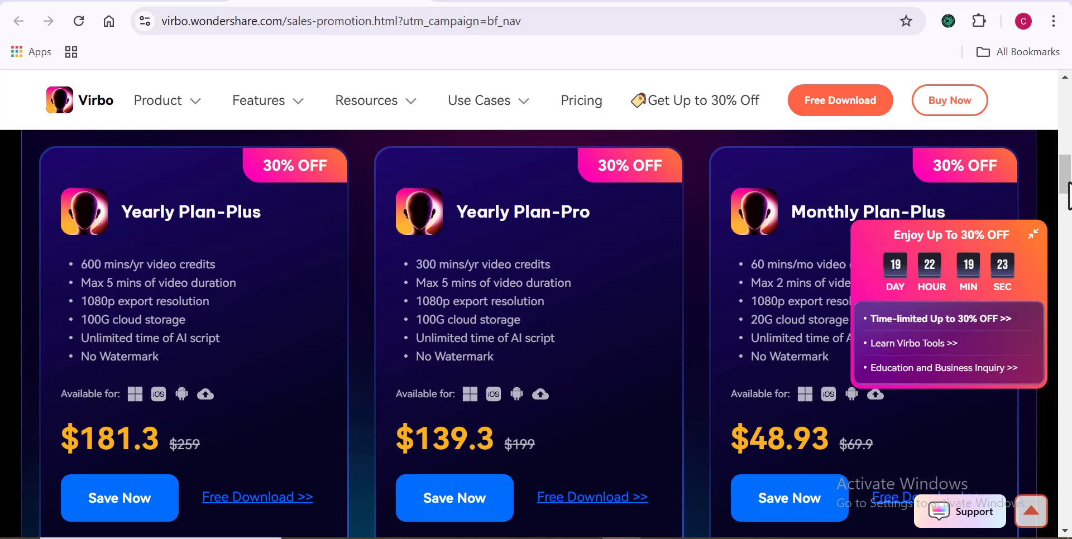
pyautogui.moveTo(1068, 182); pyautogui.dragTo(1069, 228)
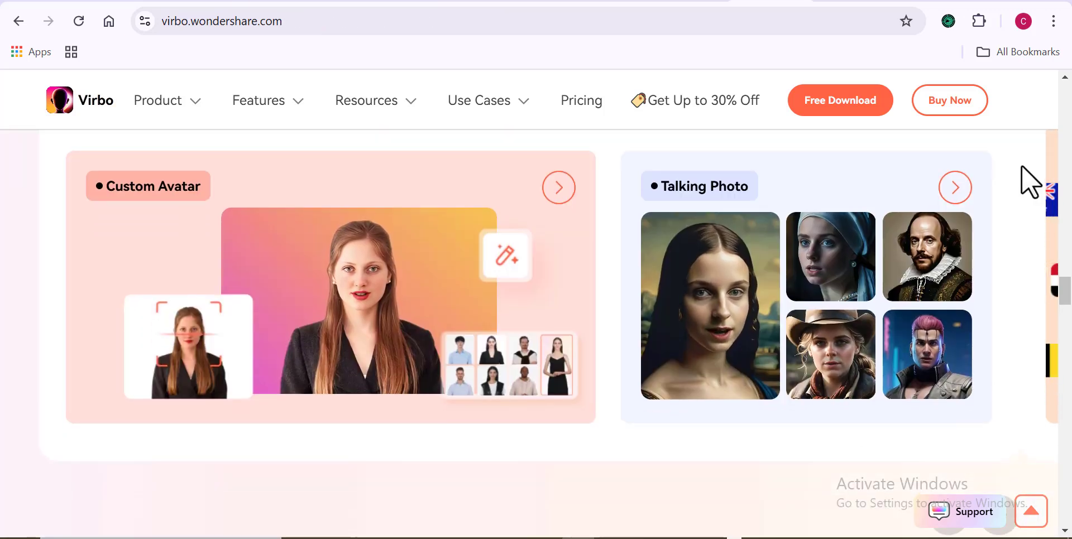
pyautogui.scroll(-1, 1021, 166)
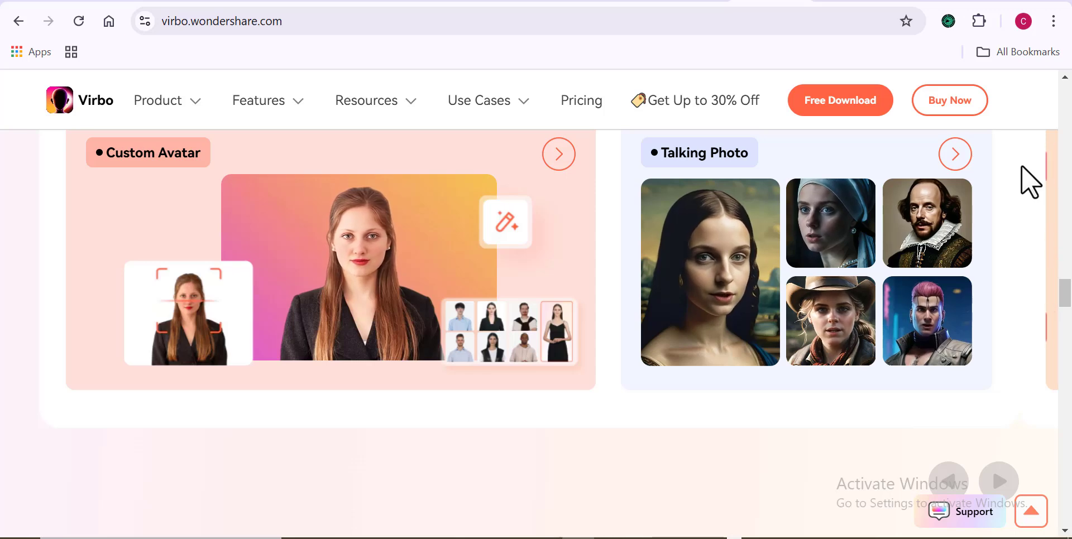
pyautogui.scroll(-5, 1020, 165)
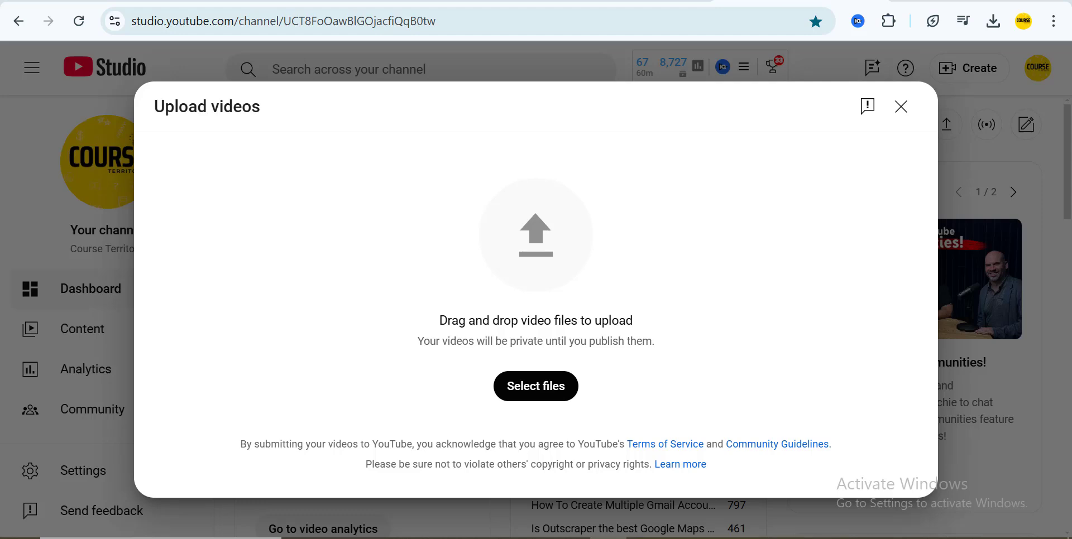
# - Upload the Virbo Video file from the Camtasia "Virbo Video" folder to YouTube Studio
pyautogui.moveTo(320, 73); pyautogui.dragTo(330, 104)
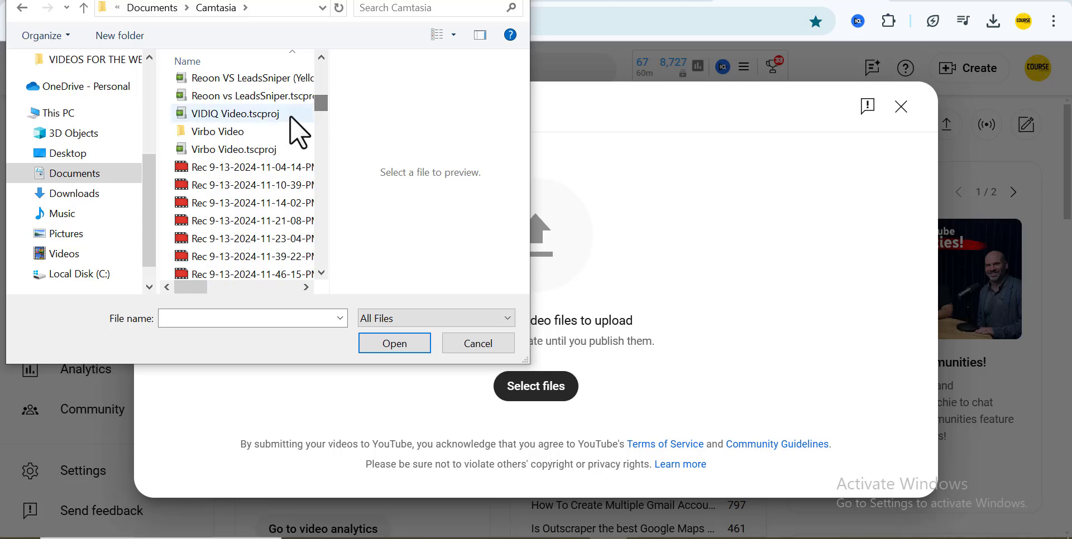
pyautogui.doubleClick(263, 136)
pyautogui.click(244, 123)
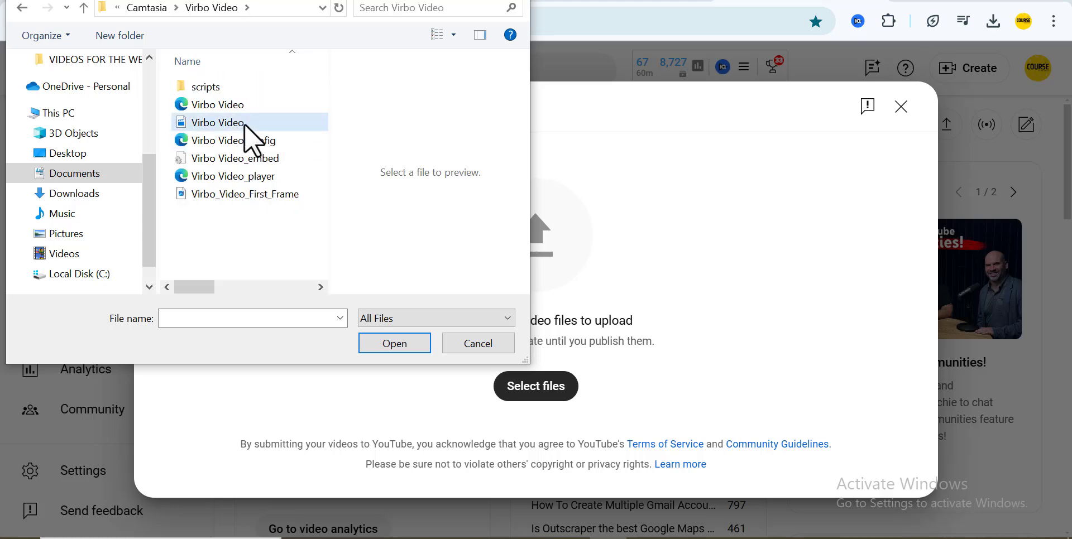
pyautogui.click(396, 347)
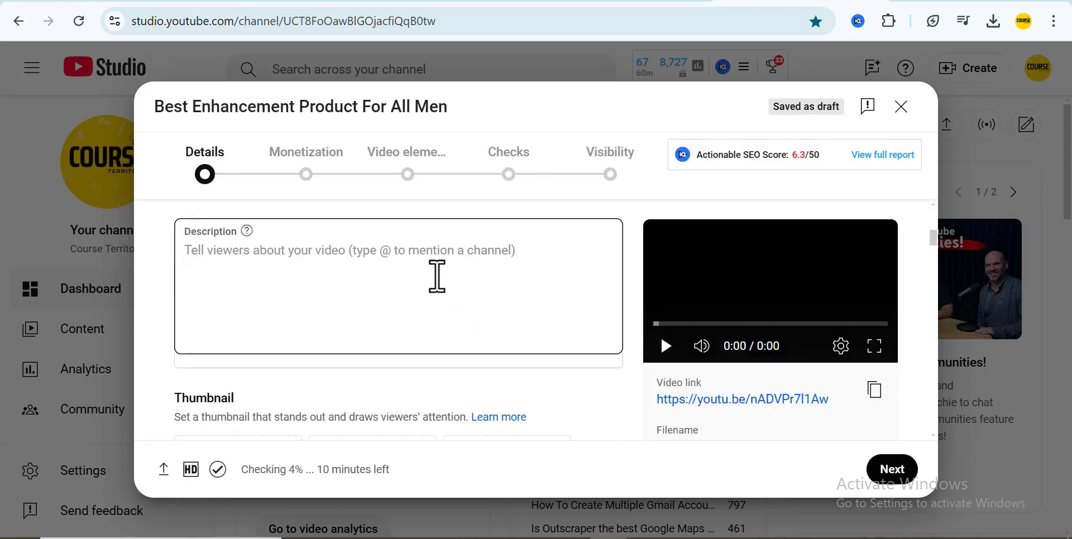
# - Copy the Erisil Plus product text from its Nutriprofits offer page into the YouTube video's description
pyautogui.click(438, 275)
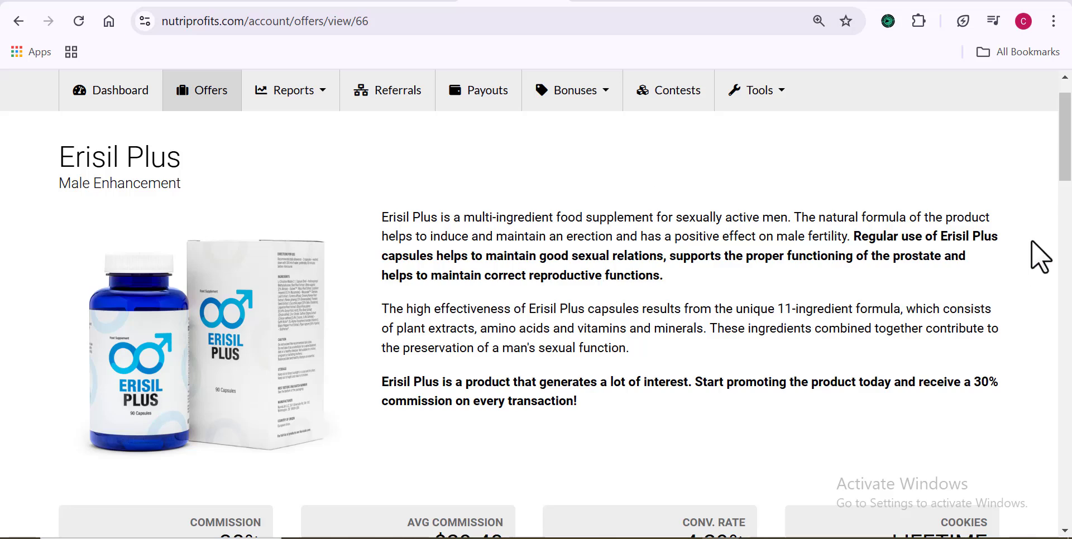
pyautogui.moveTo(1067, 163); pyautogui.dragTo(1069, 186)
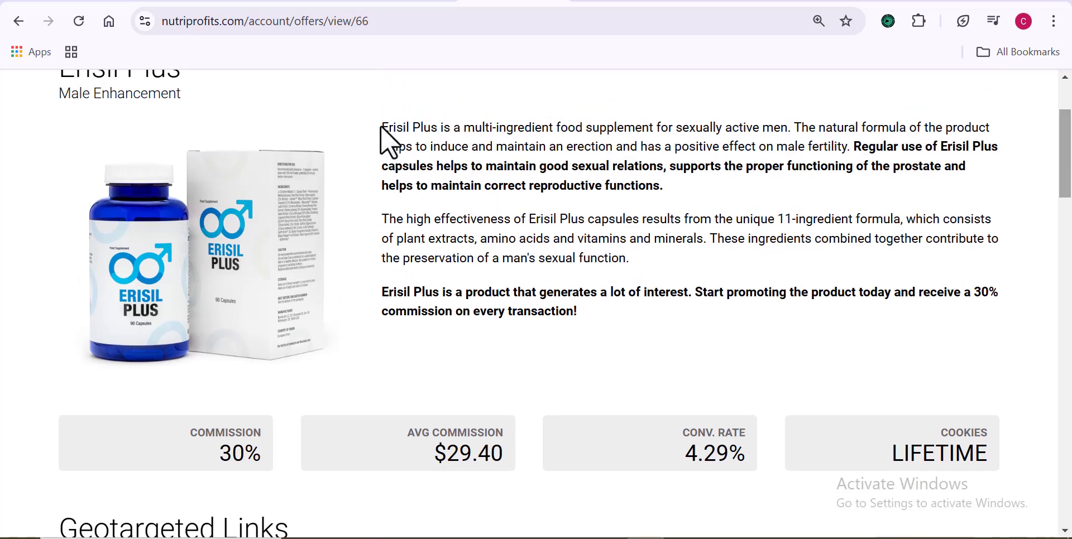
pyautogui.moveTo(382, 128); pyautogui.dragTo(587, 315)
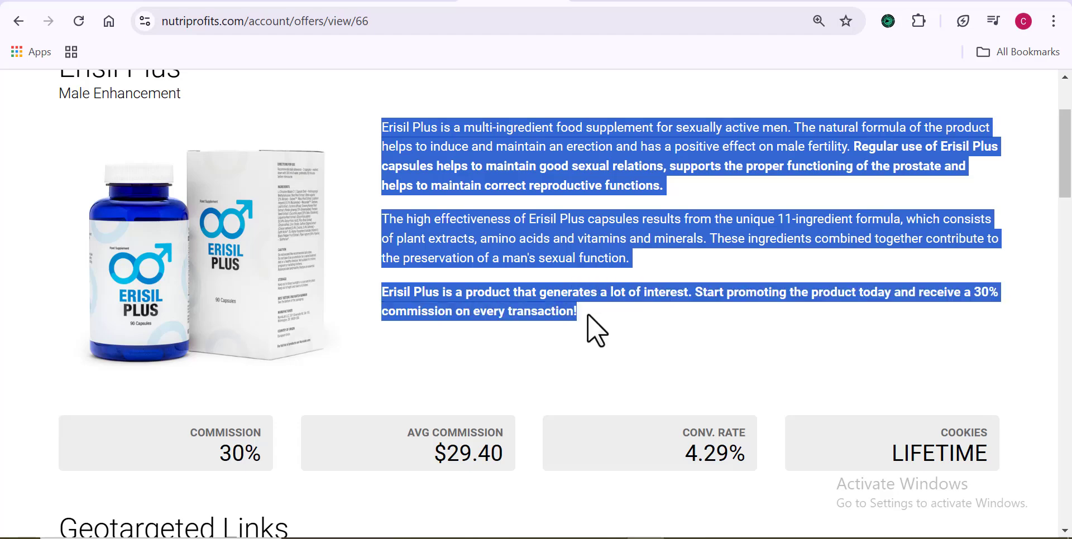
pyautogui.rightClick(547, 250)
pyautogui.click(552, 261)
pyautogui.hotkey('alt', 'Tab')
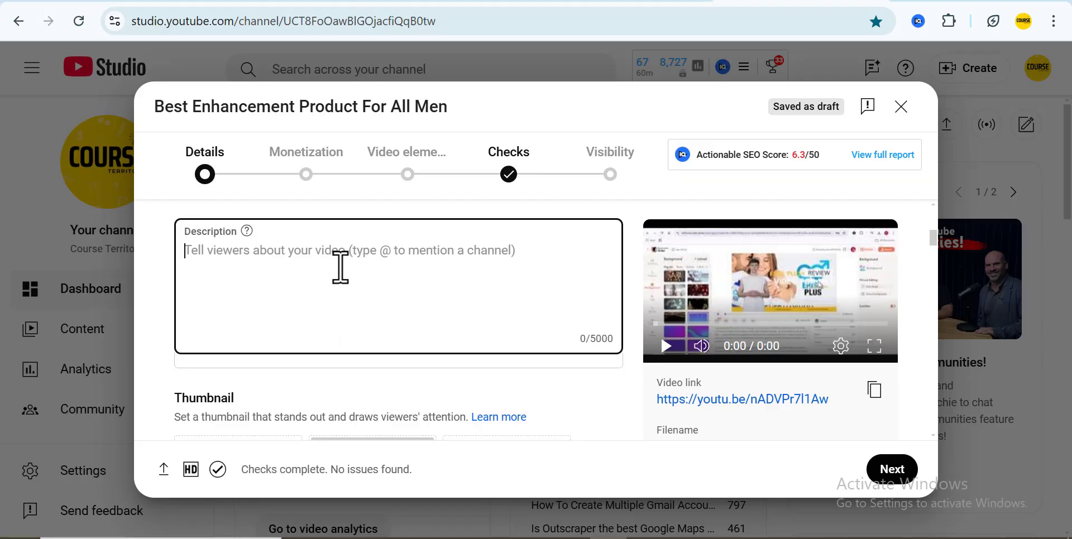
pyautogui.hotkey('ctrl', 'v')
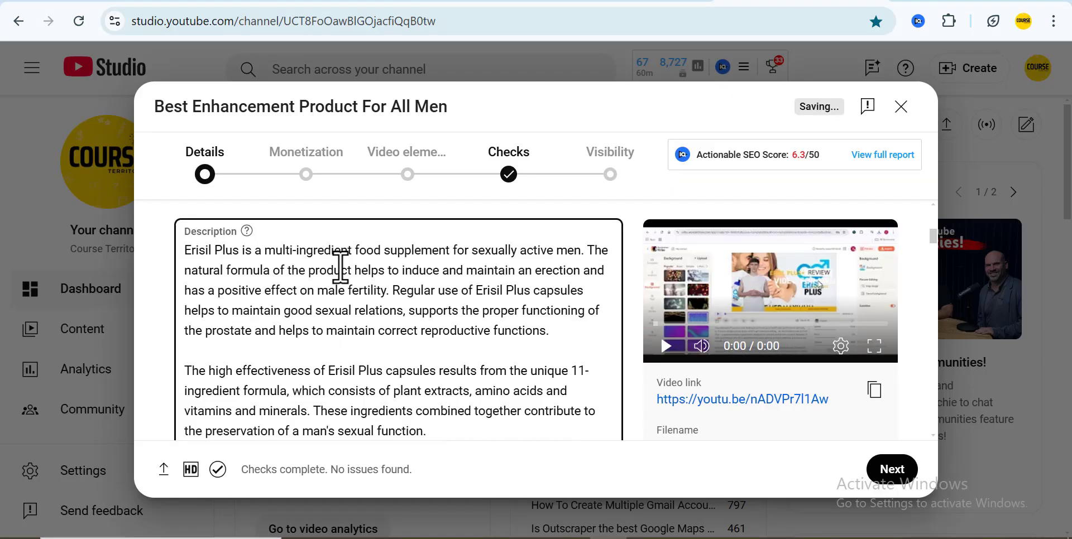
# - Add line breaks after the description's first sentence and insert the geotargeted Erisil Plus affiliate link from Nutriprofits there
pyautogui.click(591, 254)
pyautogui.press('Return')
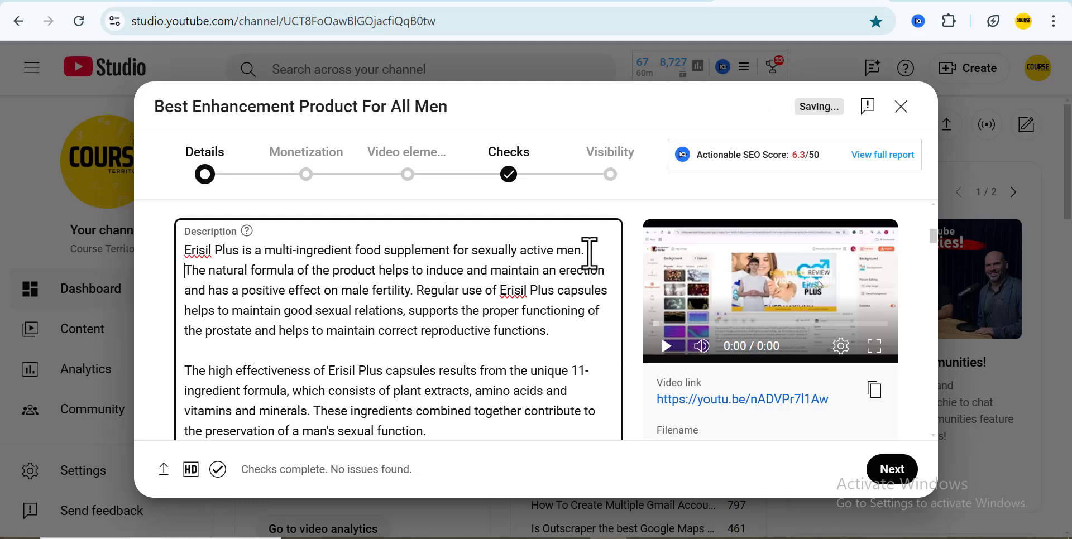
pyautogui.press('Return')
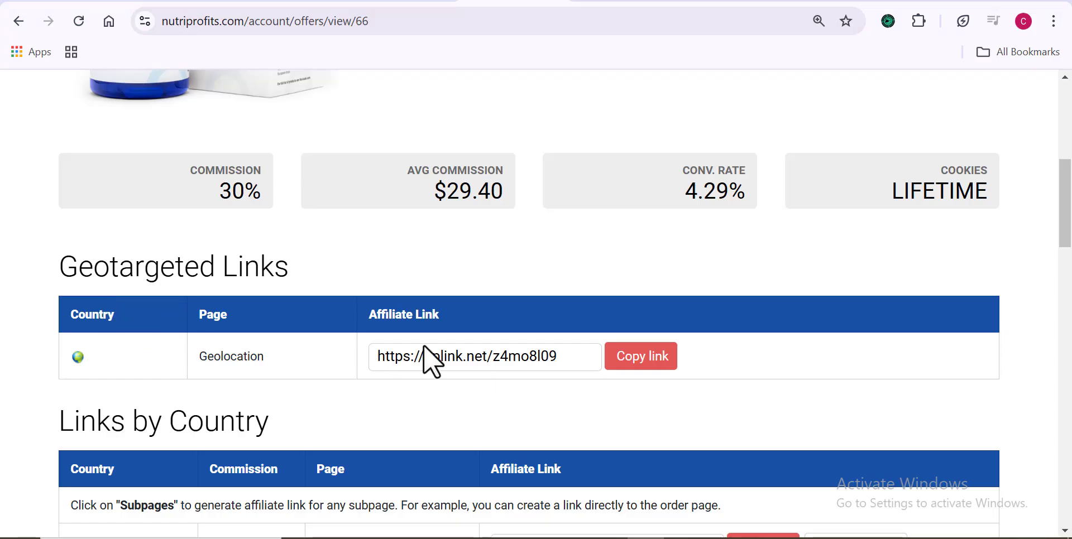
pyautogui.moveTo(360, 317); pyautogui.dragTo(445, 313)
pyautogui.click(440, 316)
pyautogui.moveTo(264, 355); pyautogui.dragTo(286, 363)
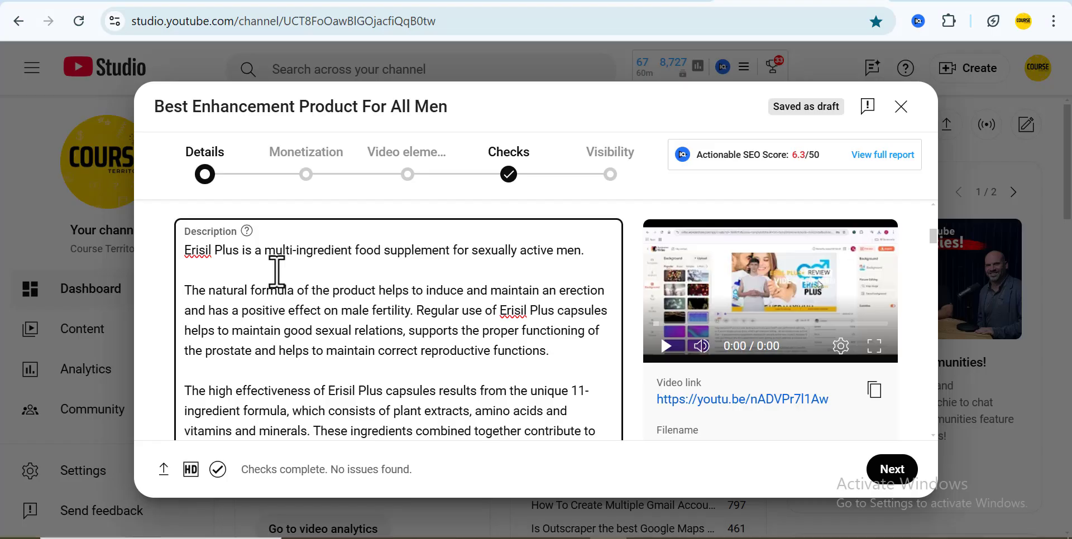
pyautogui.hotkey('ctrl', 'v')
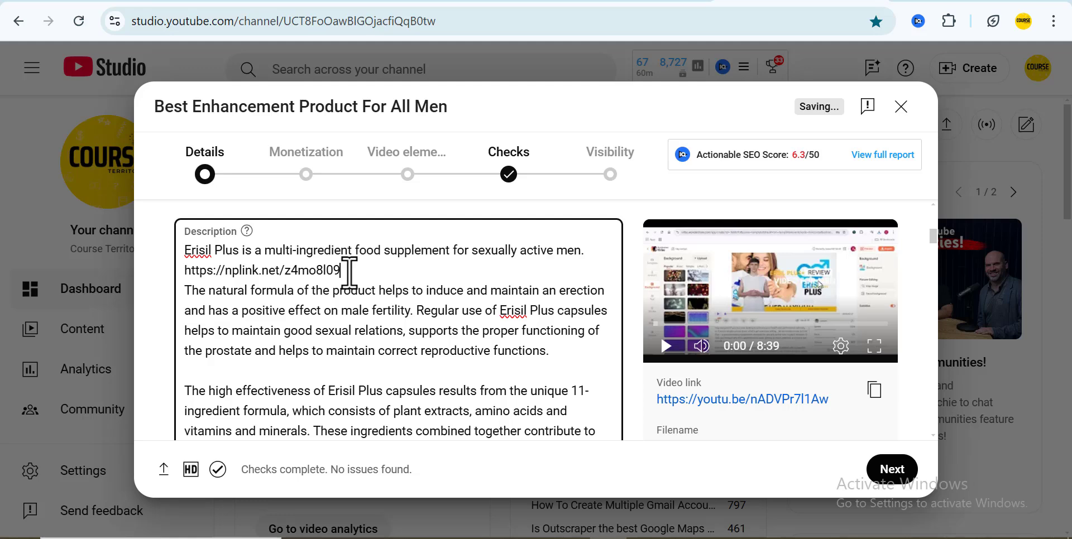
pyautogui.moveTo(367, 263); pyautogui.dragTo(185, 274)
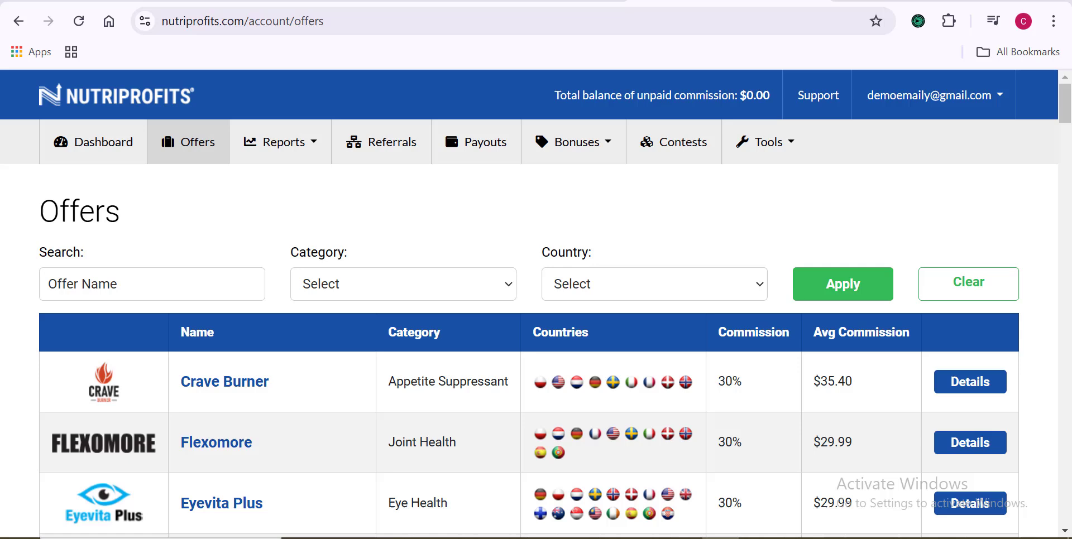
# - Browse the Nutriprofits offers list and the Amazon and ClickBank sites for other products to promote
pyautogui.scroll(-4, 1020, 237)
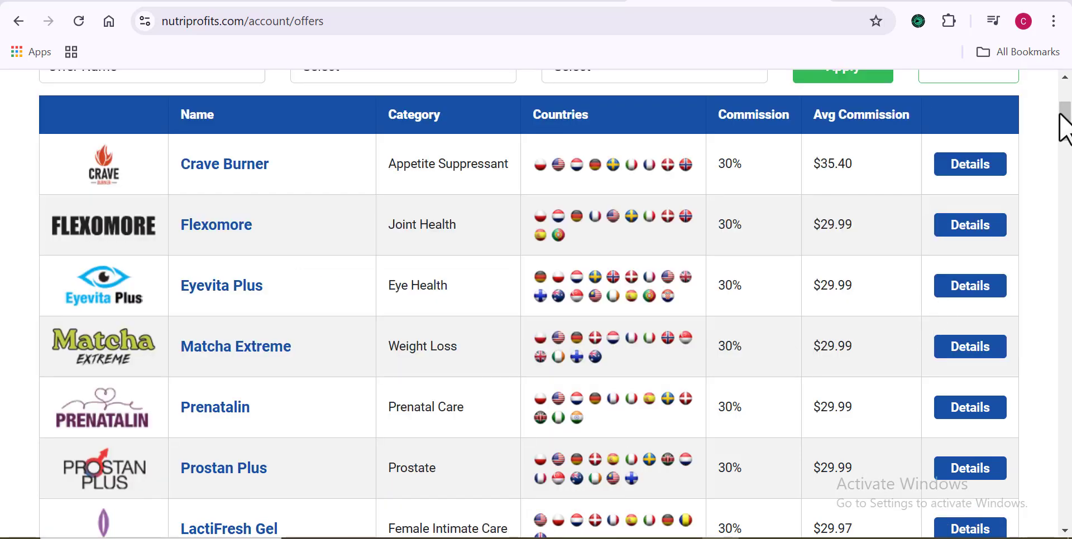
pyautogui.moveTo(1066, 137); pyautogui.dragTo(1066, 106)
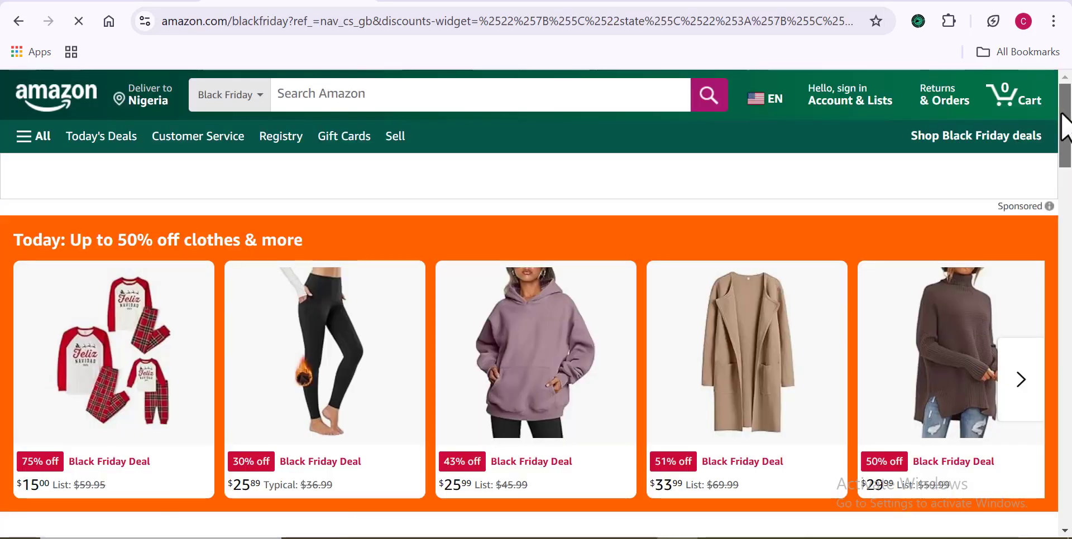
pyautogui.scroll(-3, 1067, 125)
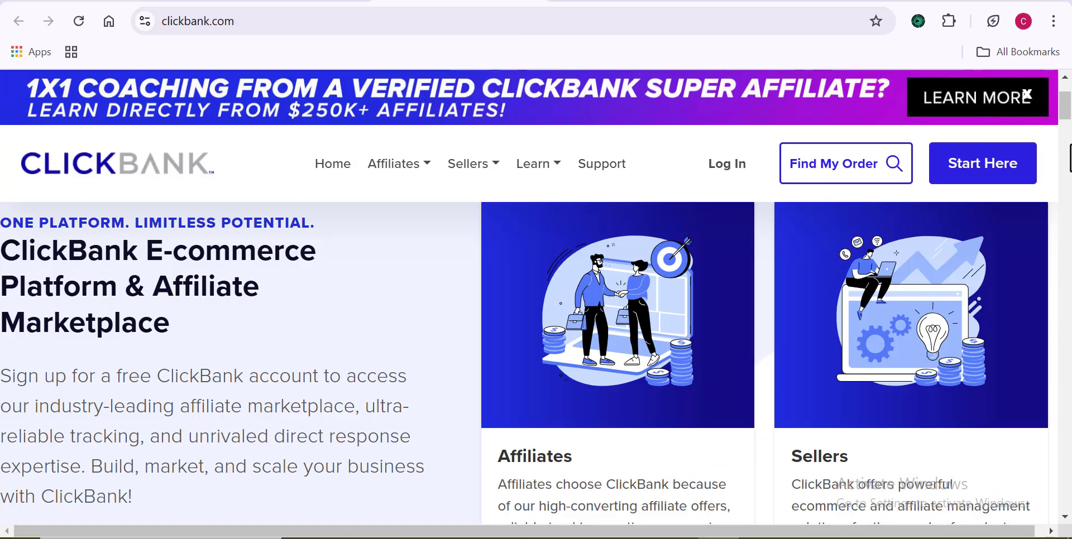
# - Look over the ClickBank home page, Amazon's Black Friday deals, the WarriorPlus site and YouTube's video results for how to create a YouTube channel
pyautogui.scroll(-5, 475, 462)
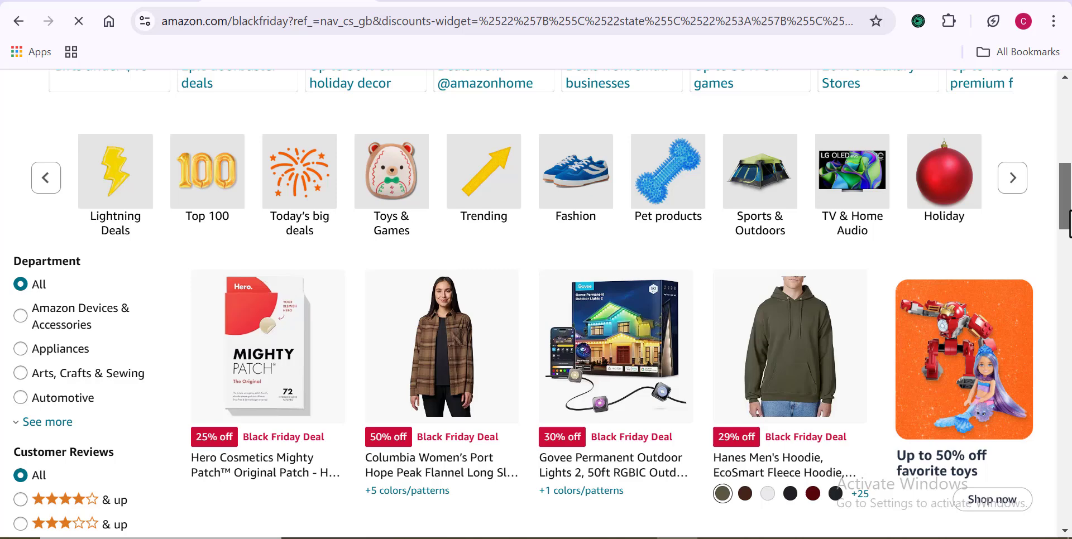
pyautogui.scroll(-4, 1069, 220)
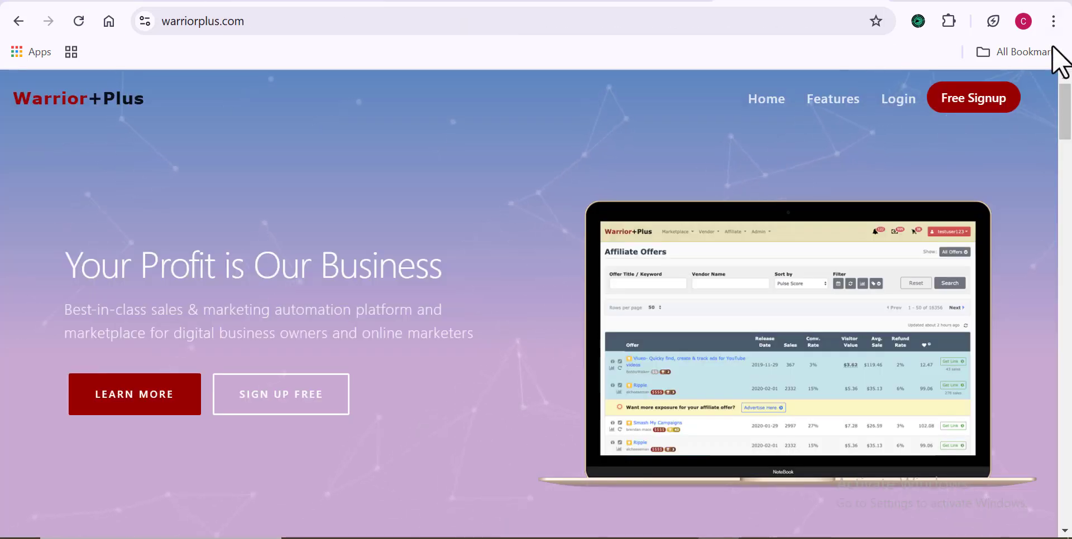
pyautogui.scroll(-3, 1067, 111)
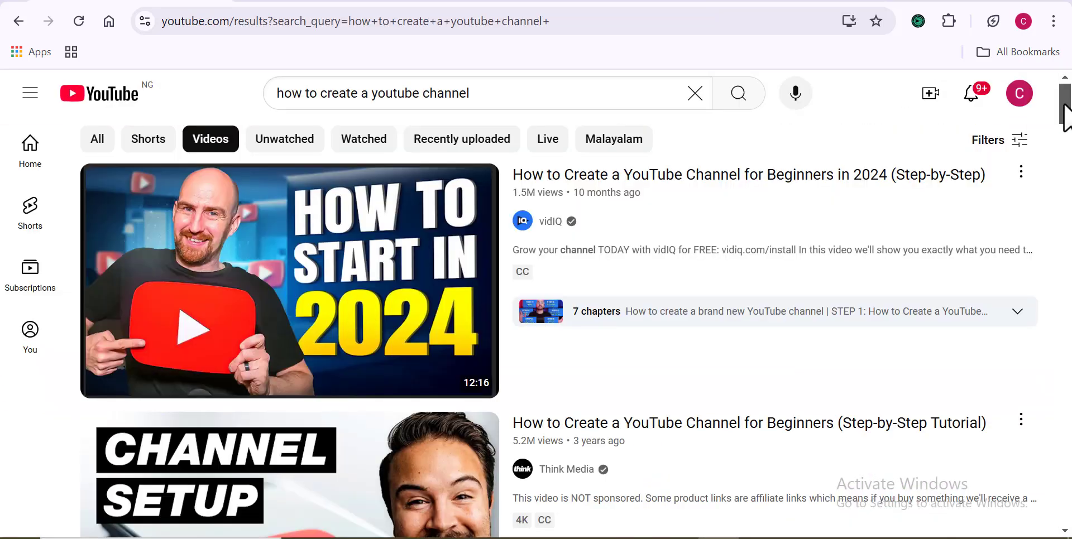
pyautogui.moveTo(1067, 117); pyautogui.dragTo(1069, 157)
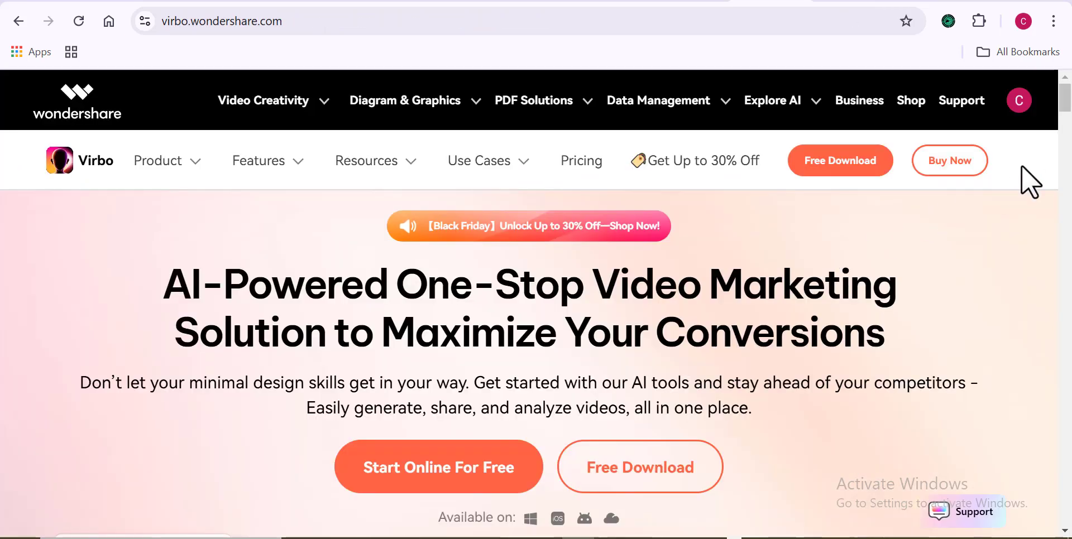
# - Review the Wondershare Virbo home page from the introduction through Spokesperson Video Generation to the Text to Speech and AI Montage Maker sections
pyautogui.scroll(-1, 1022, 166)
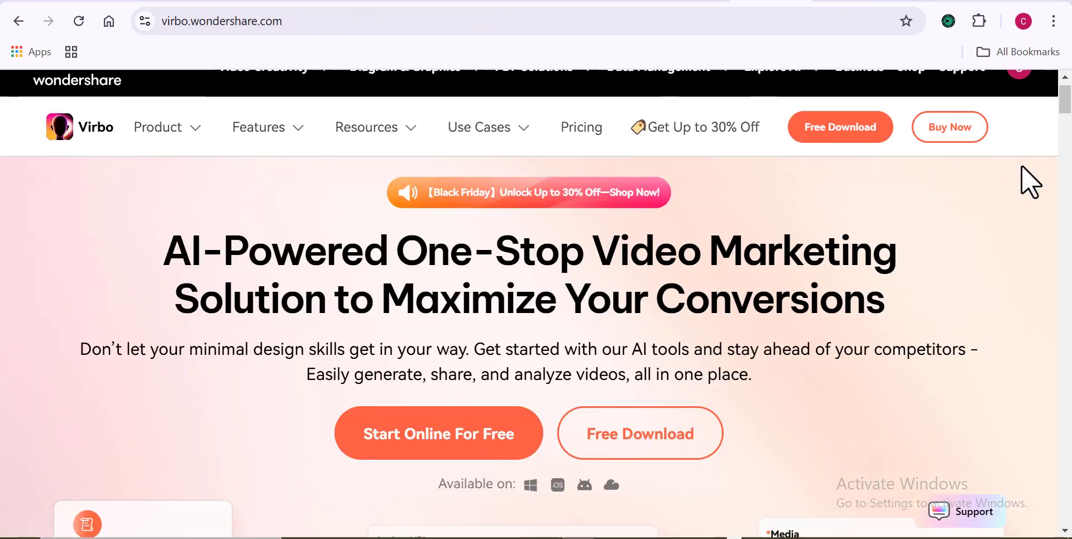
pyautogui.scroll(-2, 1021, 167)
pyautogui.scroll(-3, 1021, 166)
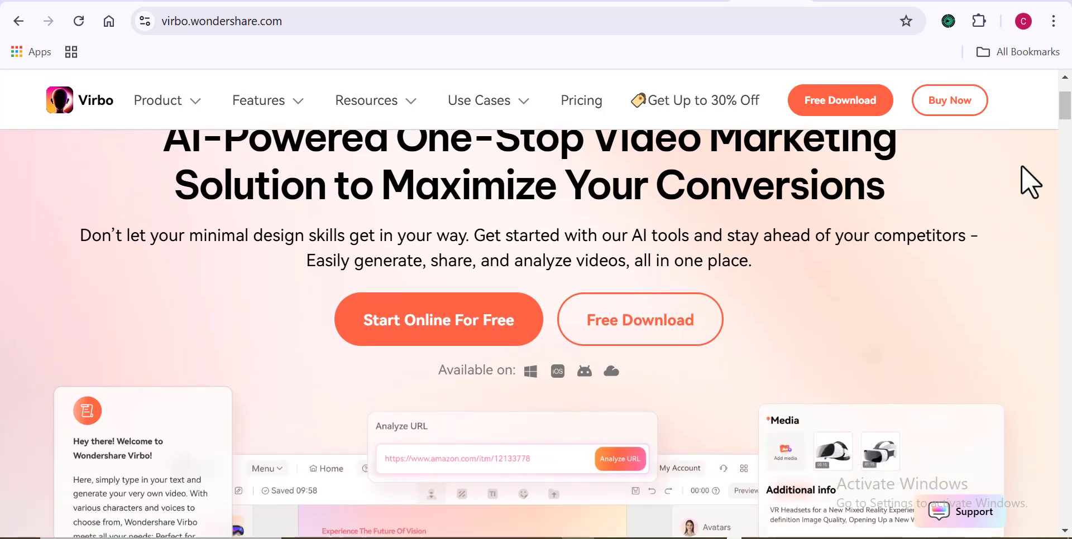
pyautogui.scroll(-3, 1021, 165)
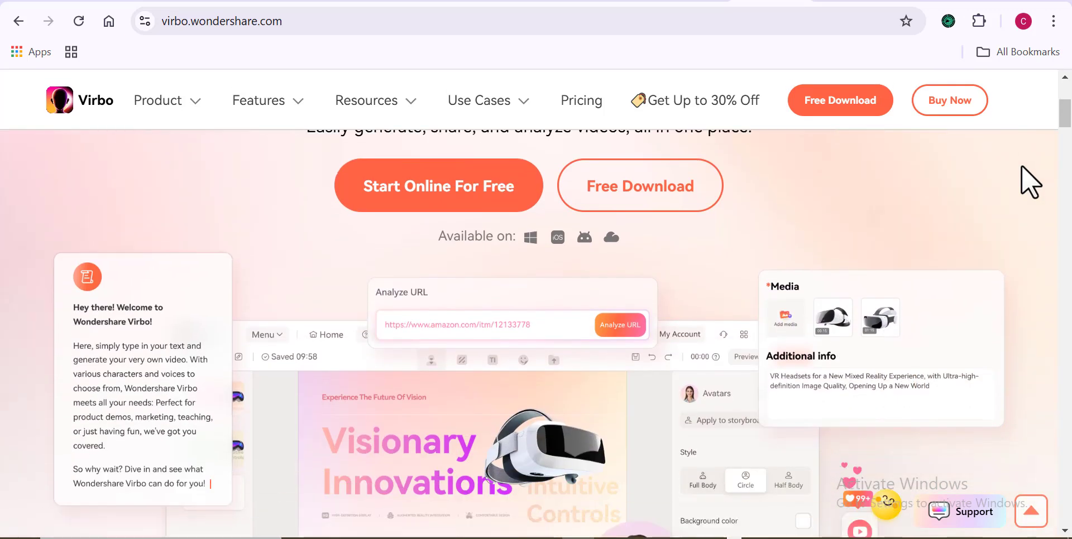
pyautogui.scroll(-3, 1021, 165)
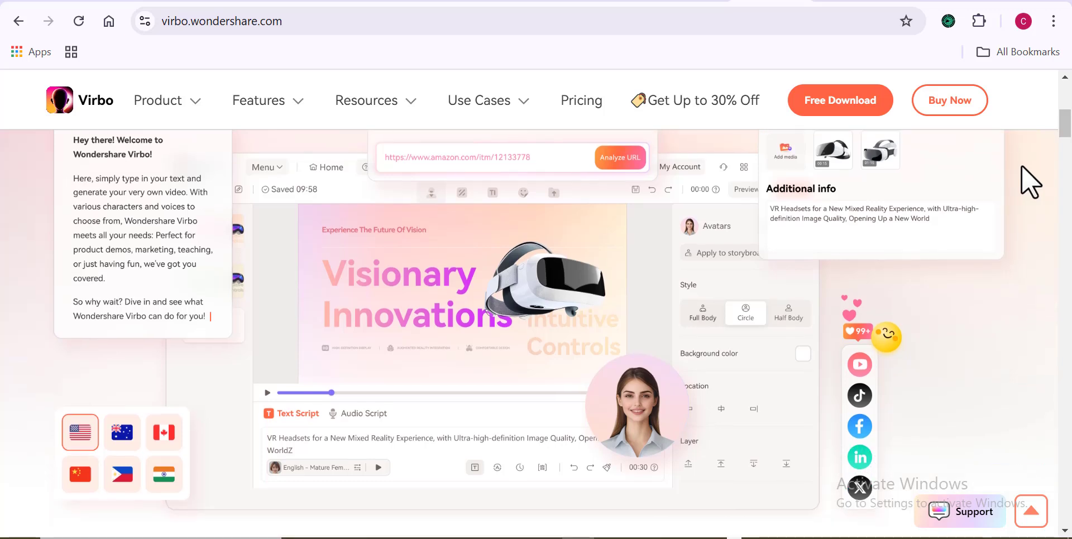
pyautogui.scroll(-3, 1021, 165)
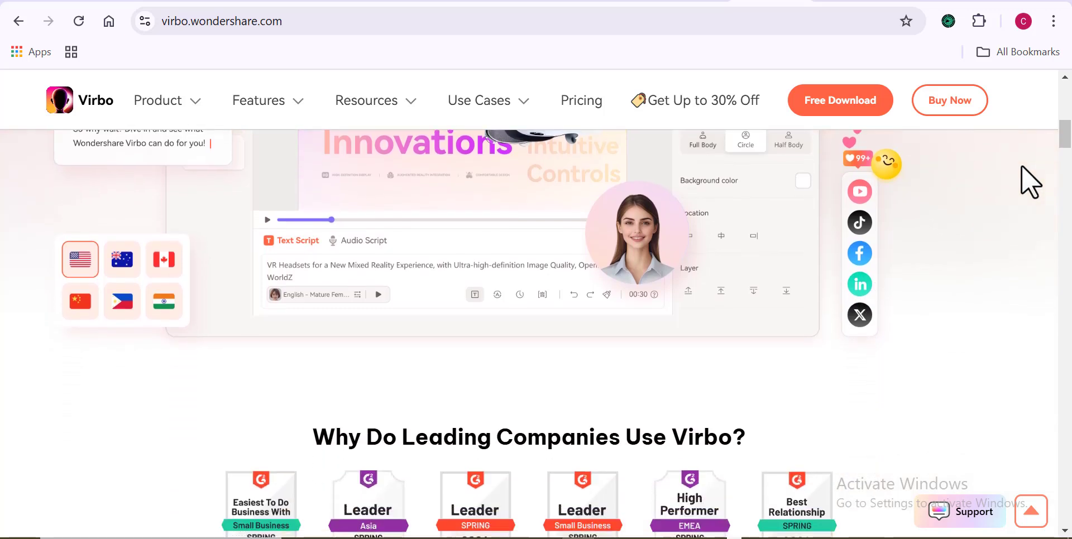
pyautogui.scroll(-4, 1020, 165)
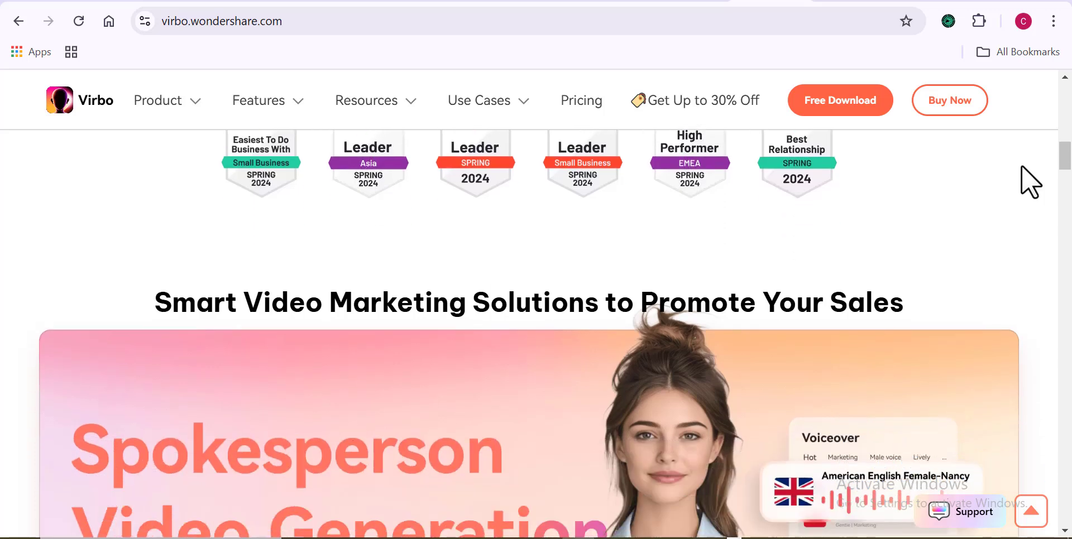
pyautogui.scroll(-1, 1021, 165)
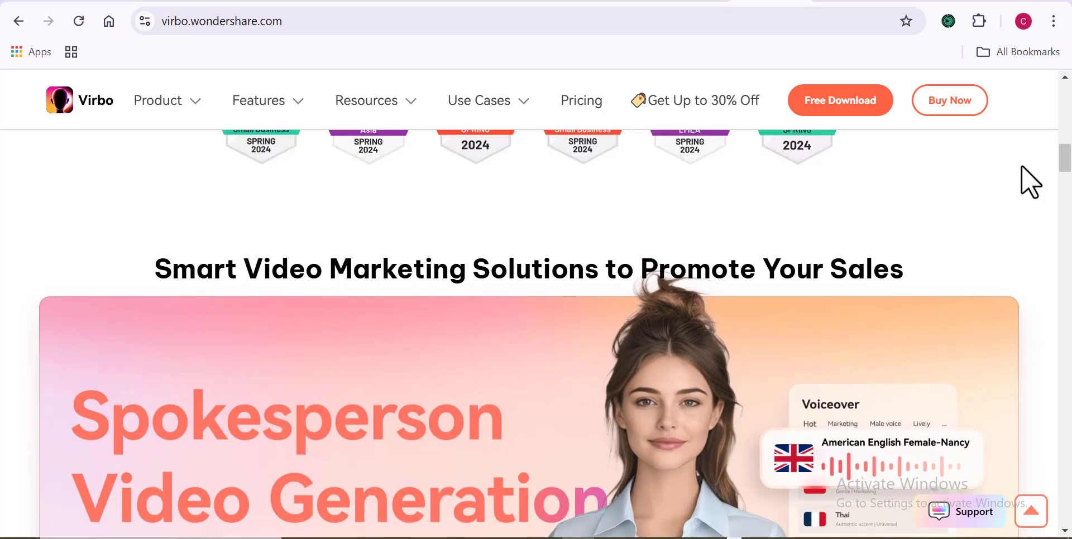
pyautogui.scroll(-3, 1030, 181)
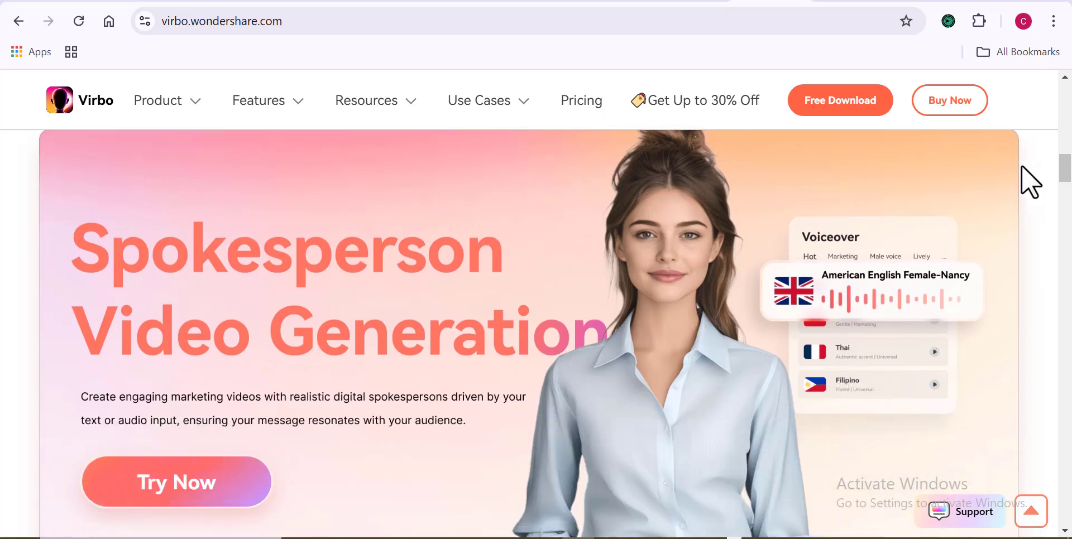
pyautogui.scroll(-3, 1030, 182)
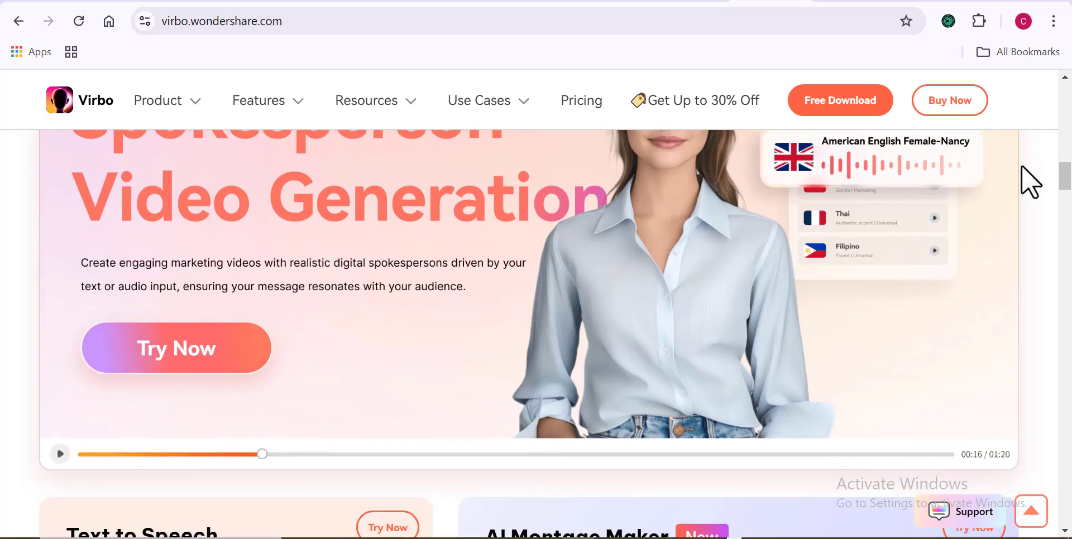
pyautogui.scroll(-6, 1030, 182)
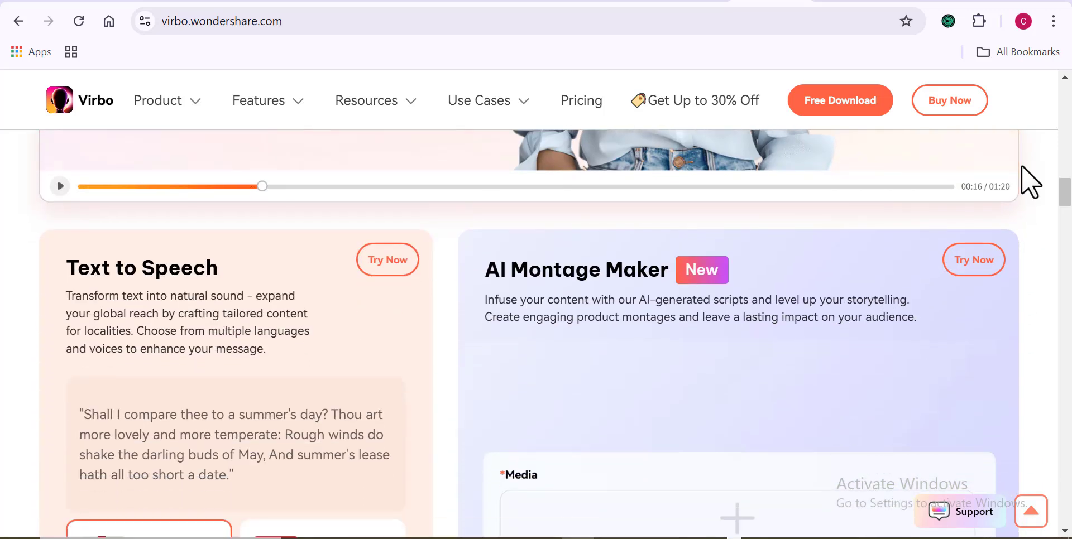
pyautogui.scroll(-2, 1030, 182)
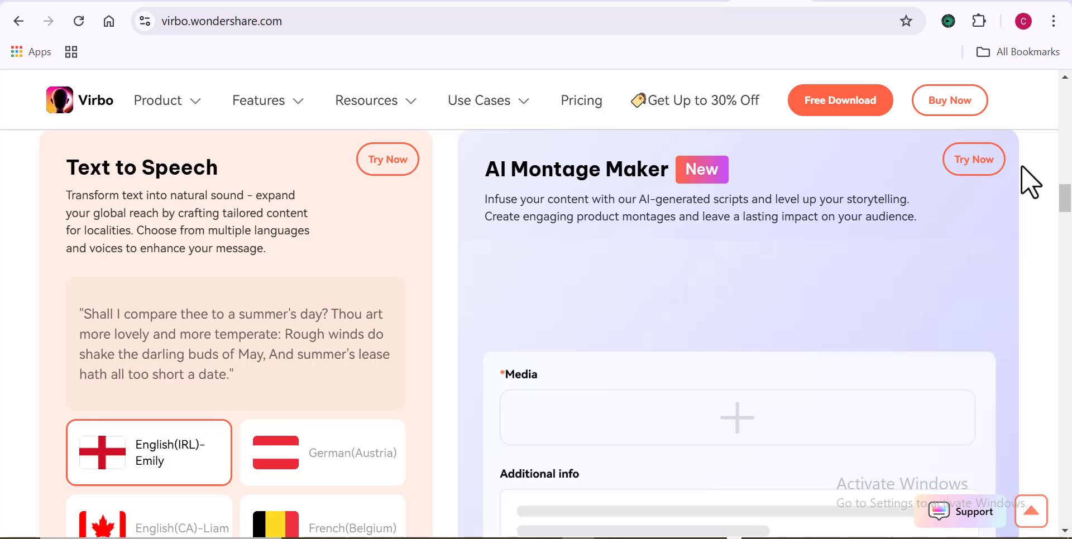
pyautogui.scroll(-7, 1030, 181)
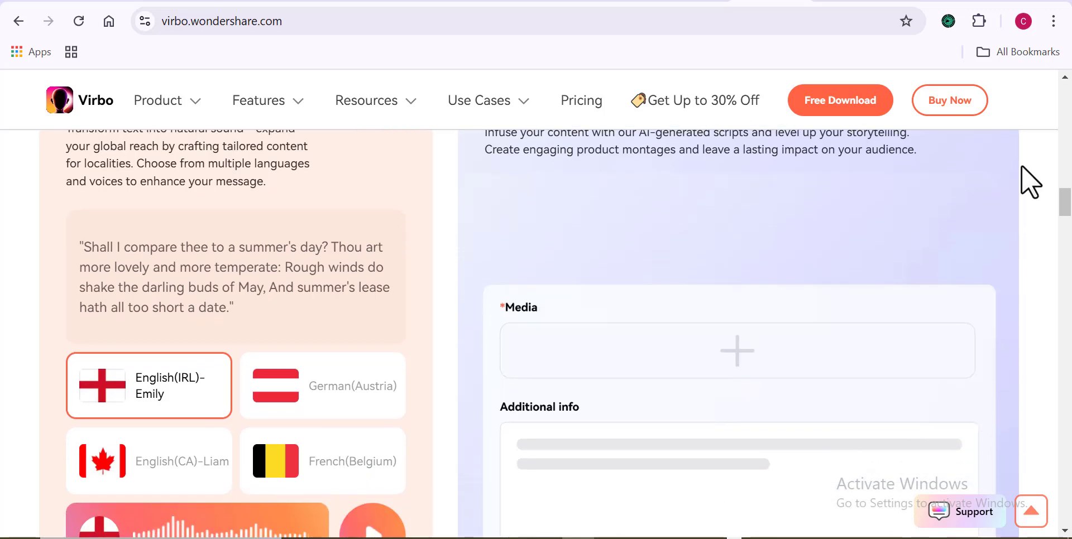